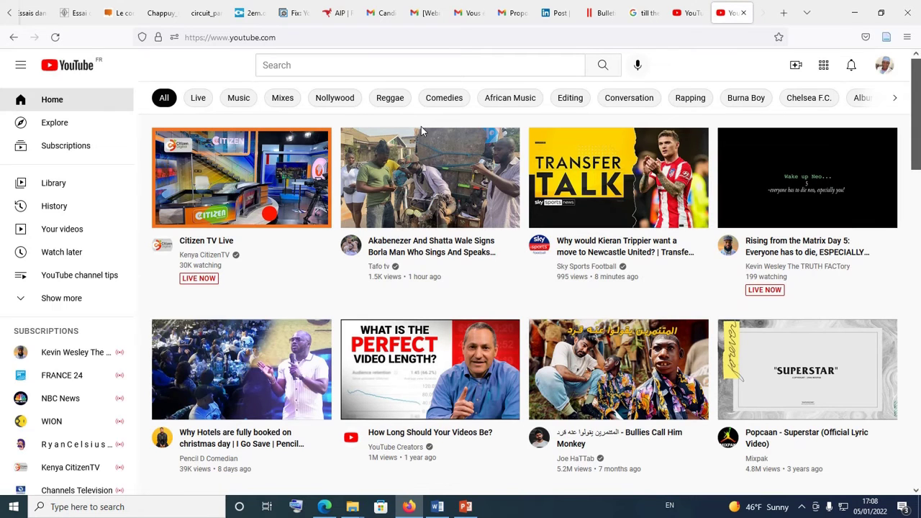
Step: Open the signed-in account's own YouTube channel page
mouse_move(696, 132)
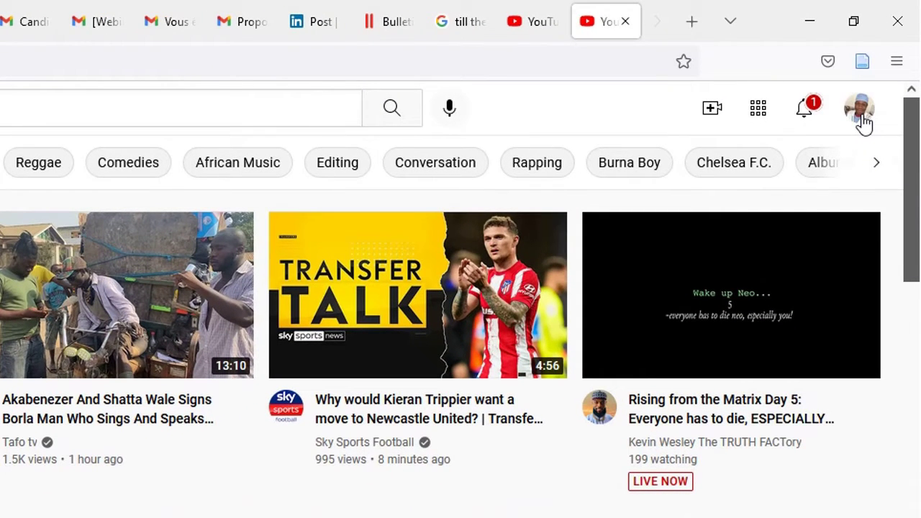
click(860, 111)
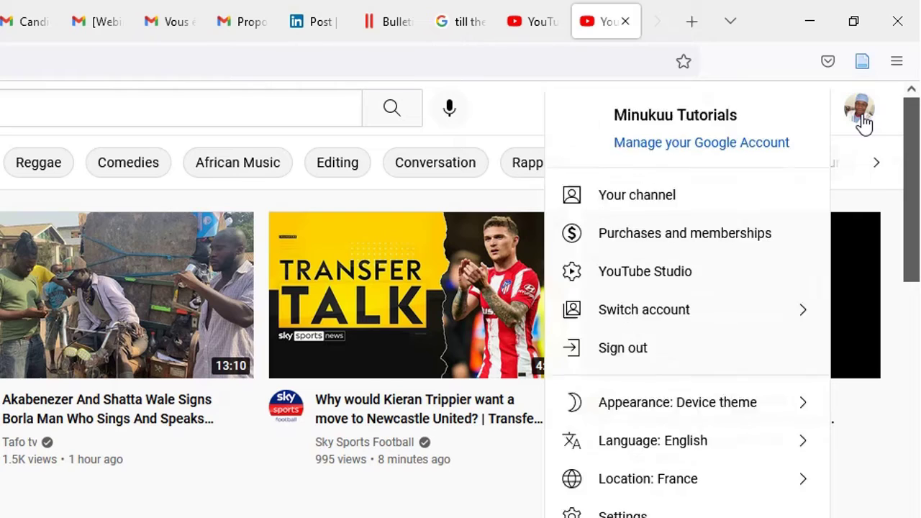
click(661, 98)
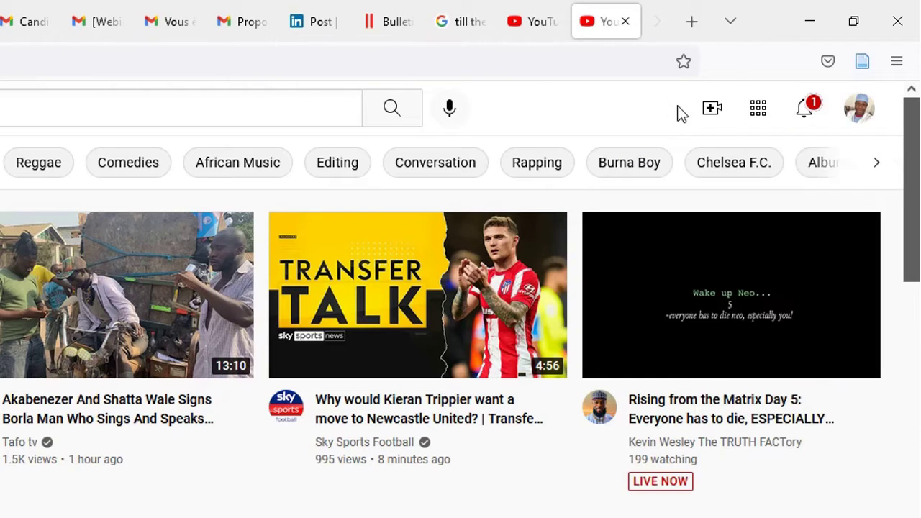
click(863, 119)
click(714, 233)
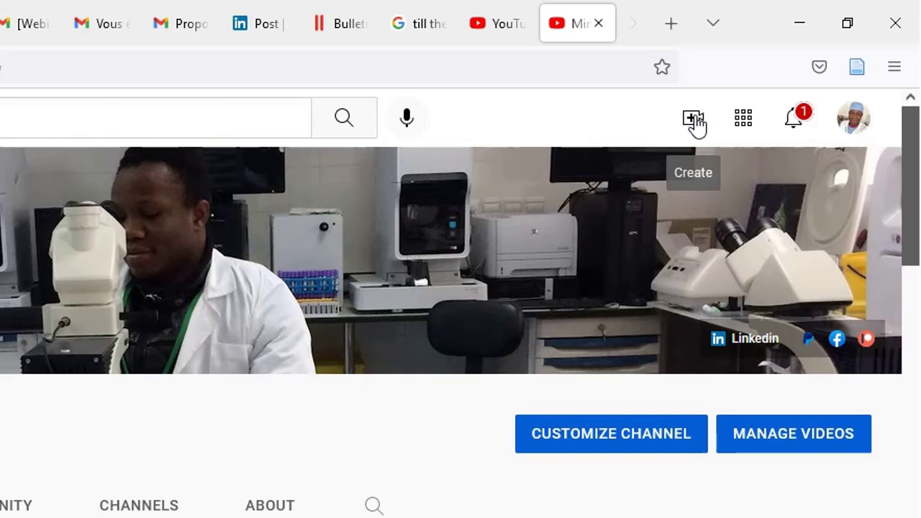
Step: Start a new video upload and open the file chooser for it
click(692, 121)
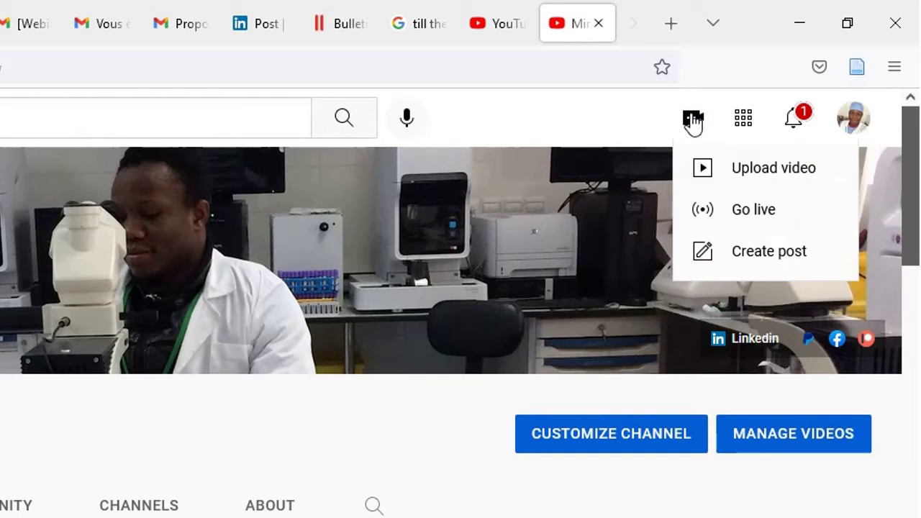
click(760, 180)
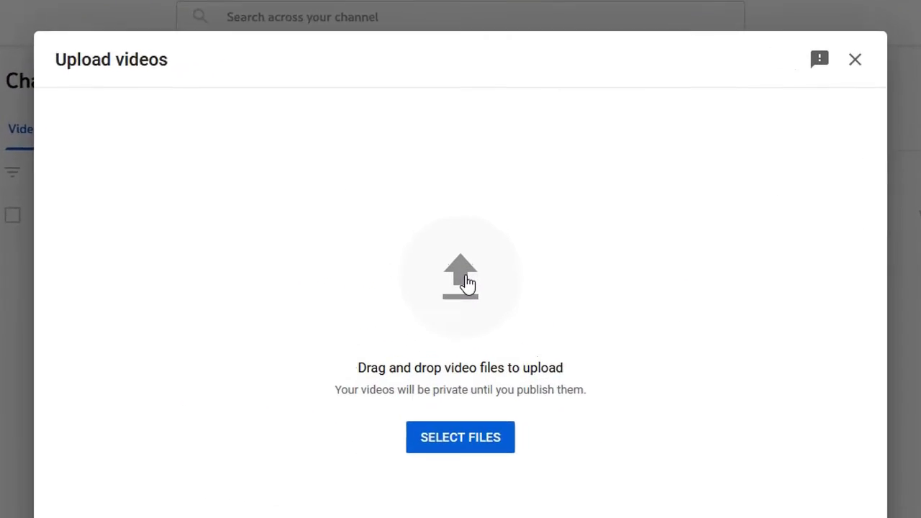
click(468, 296)
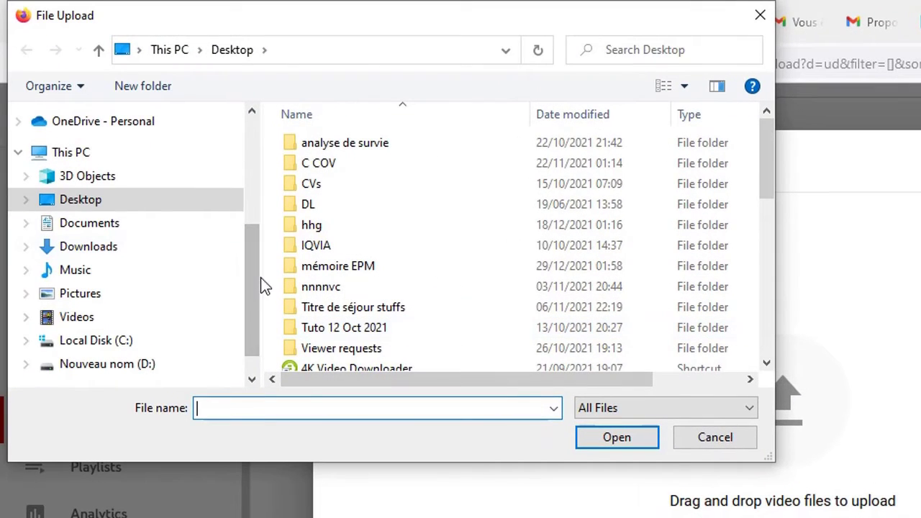
Step: Browse to the Screen encoder folder on the Nouveau nom (D:) drive
click(156, 367)
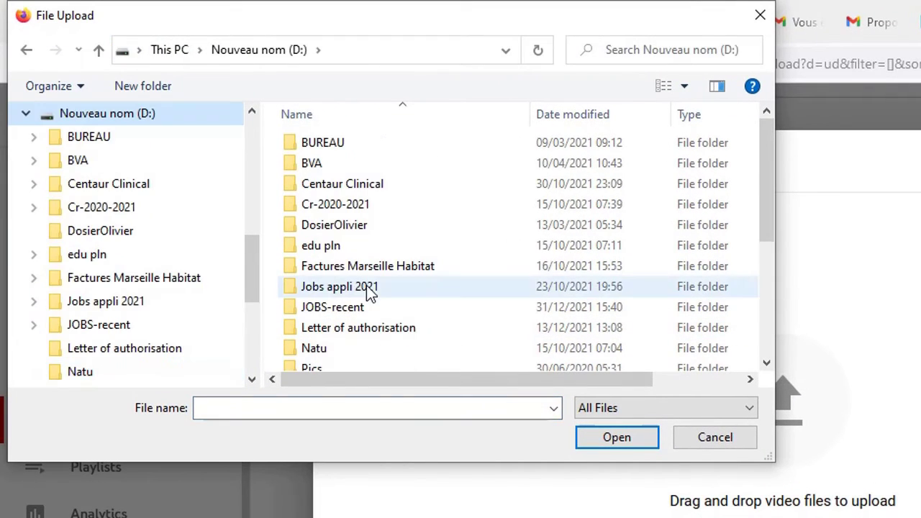
scroll(349, 292, down, 2)
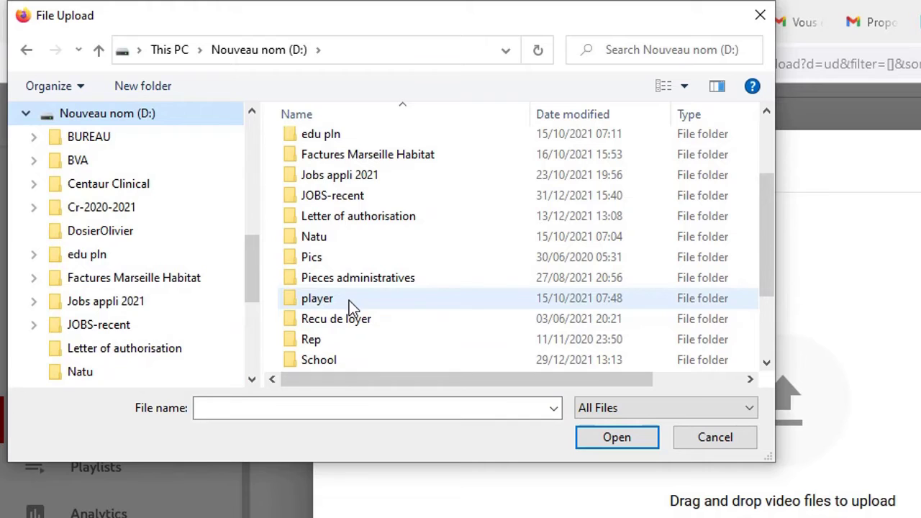
scroll(350, 327, down, 2)
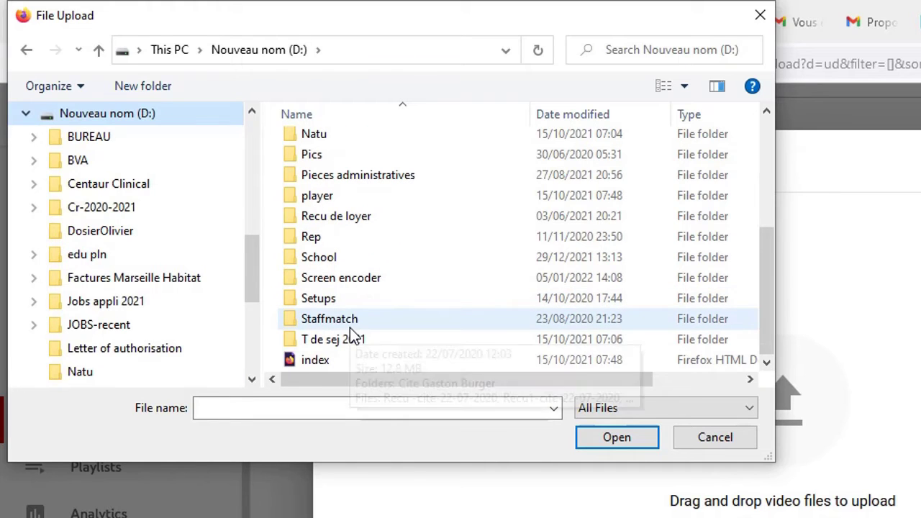
double_click(360, 284)
Step: Upload the MP4 video "How to change the name of your YouTube channel without changing your Google account name"
scroll(489, 273, down, 3)
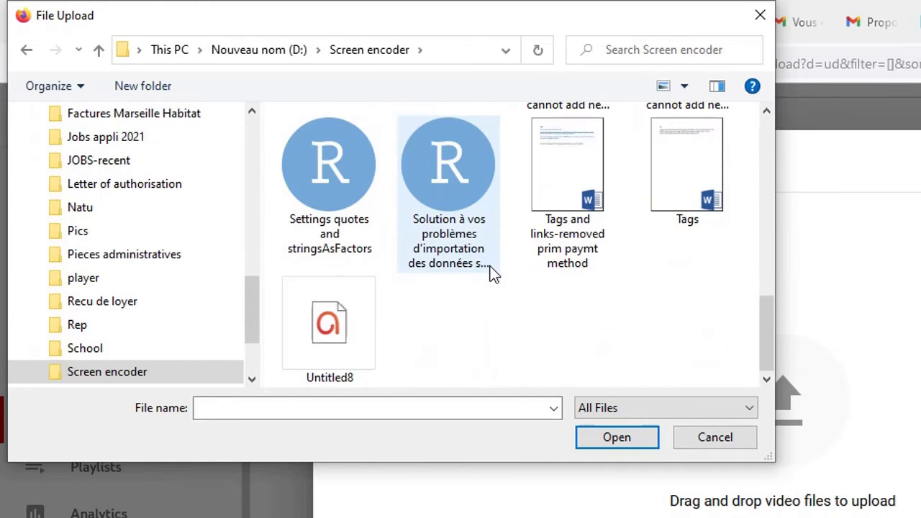
scroll(489, 273, up, 3)
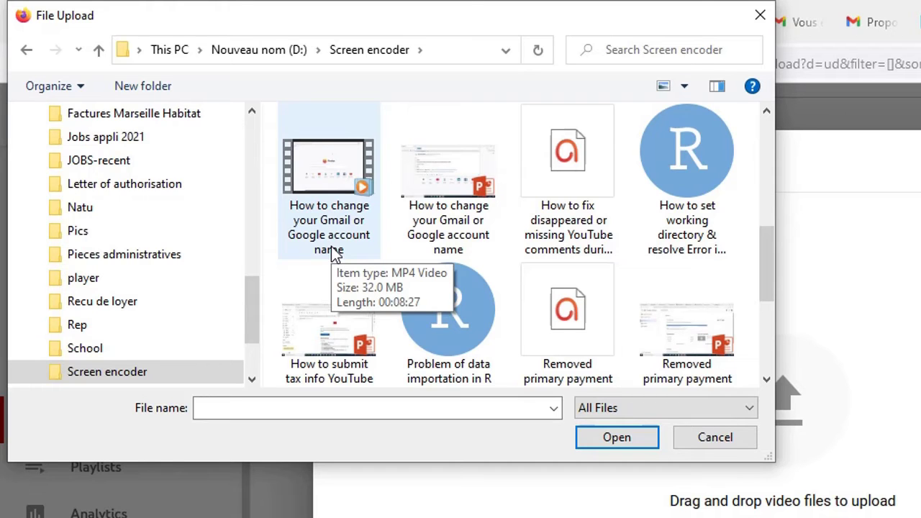
scroll(493, 252, down, 3)
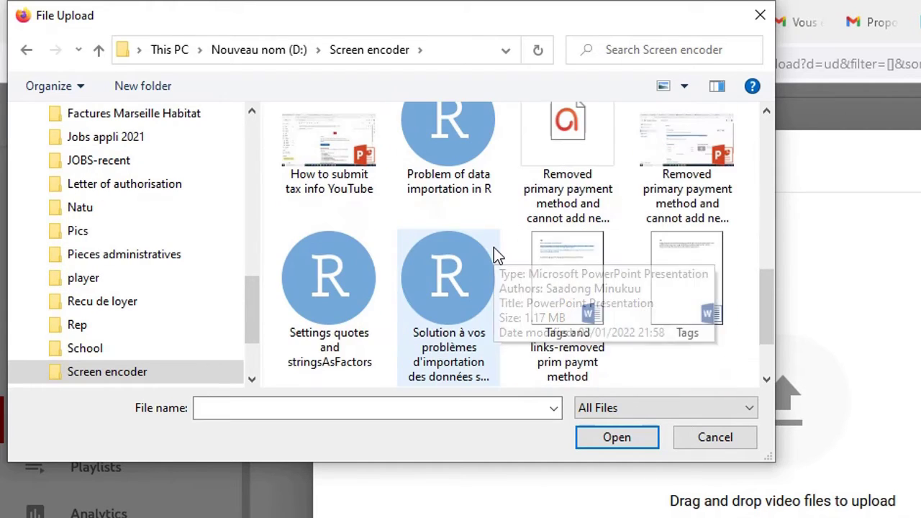
scroll(494, 250, down, 3)
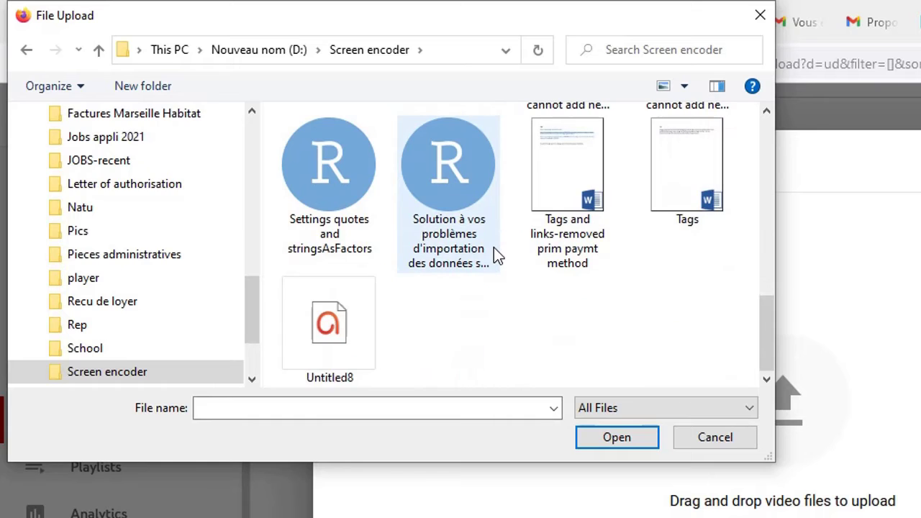
scroll(494, 251, up, 9)
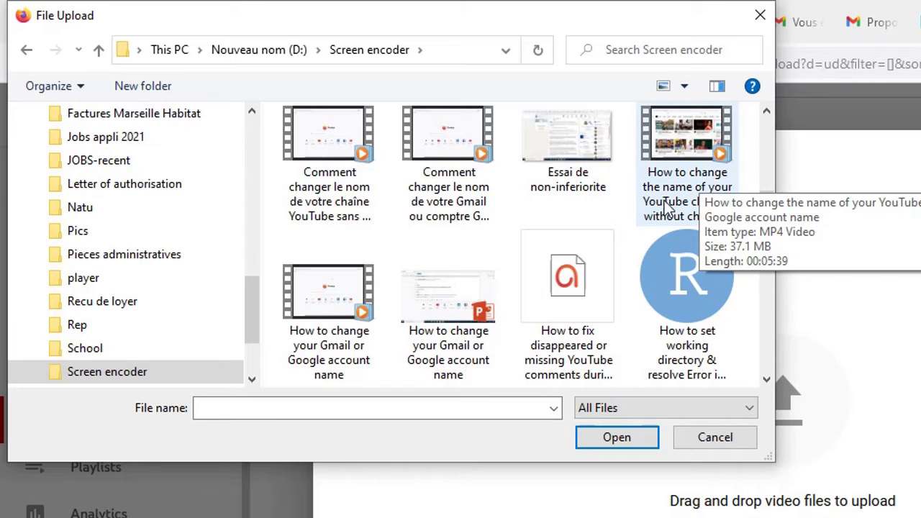
click(696, 187)
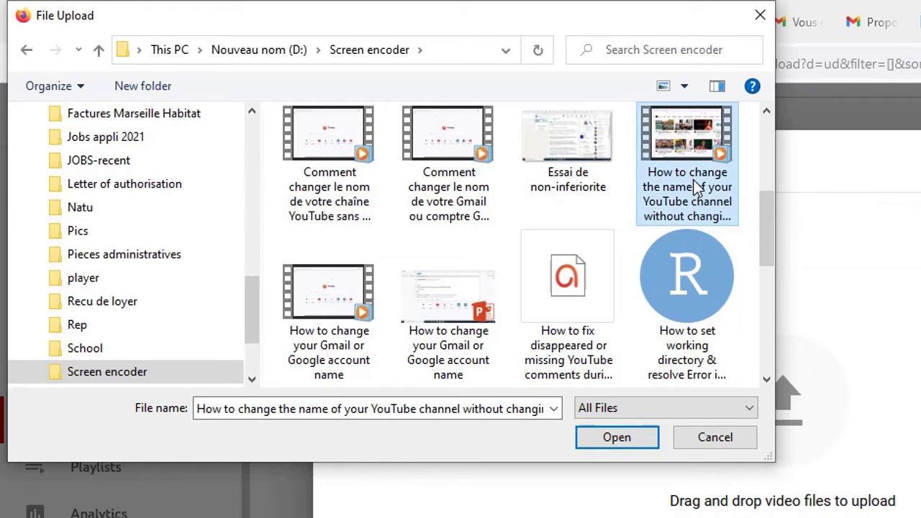
click(604, 439)
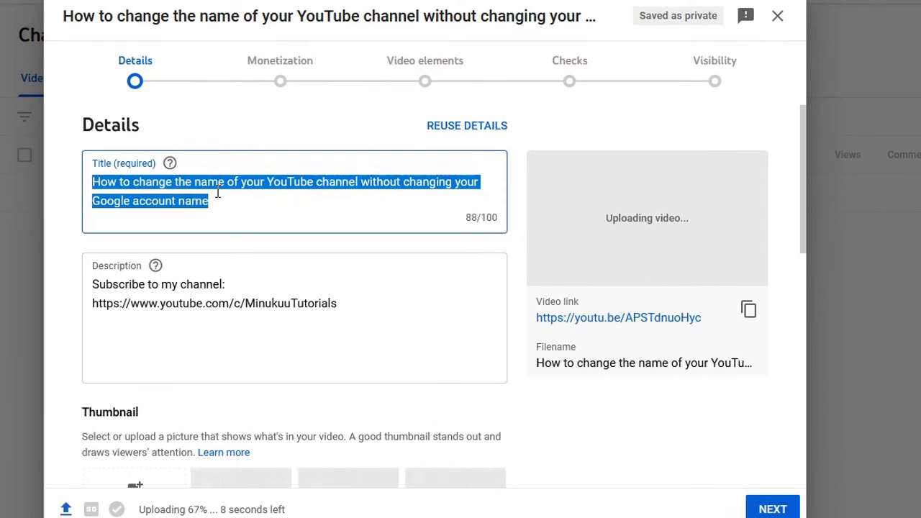
Step: Review the video's details from title and description through thumbnail, playlists, audience, paid promotion, chapters and tags to language, recording date and license
click(259, 199)
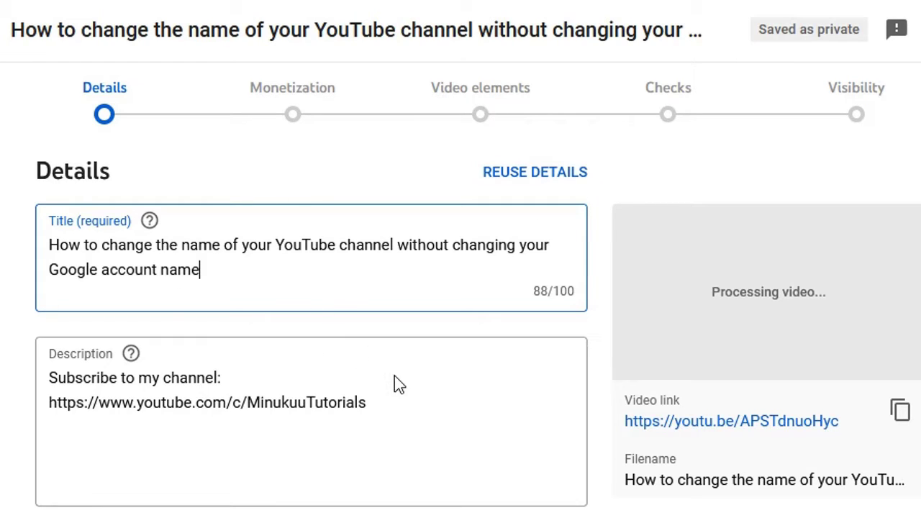
scroll(396, 376, down, 3)
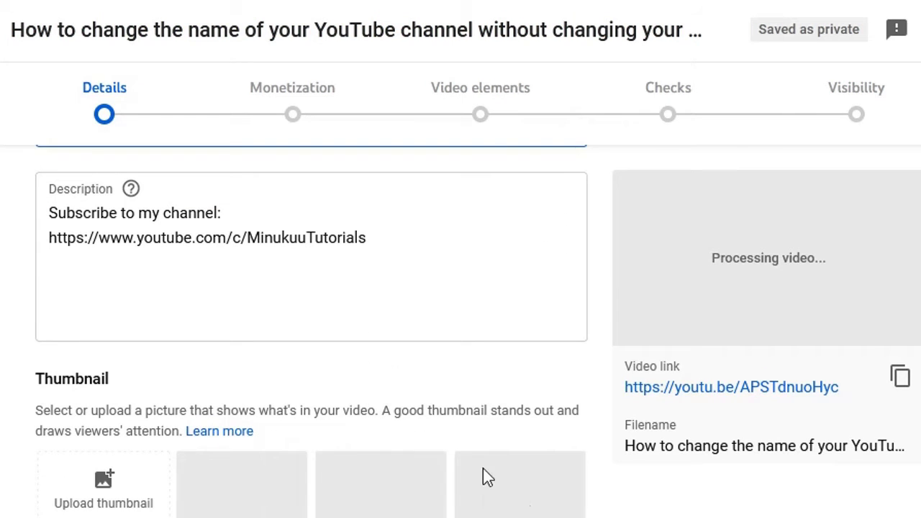
scroll(405, 407, down, 3)
scroll(311, 331, down, 5)
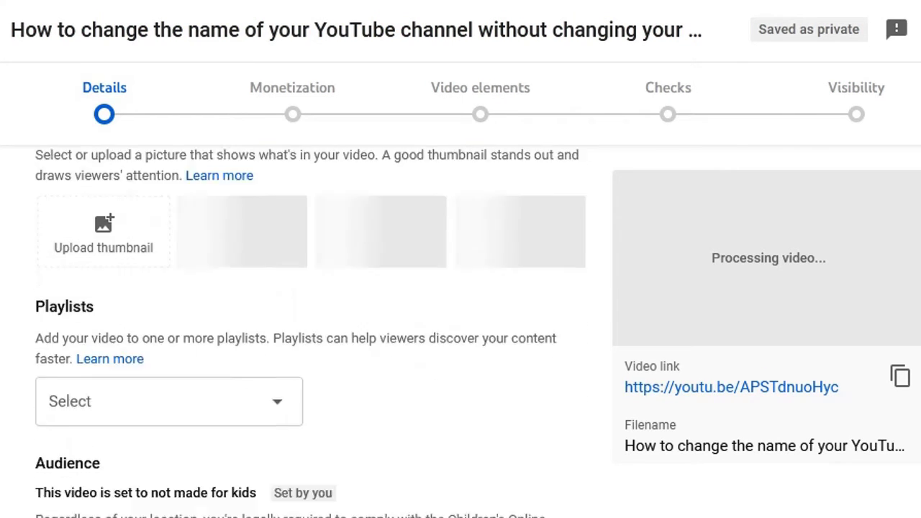
scroll(311, 331, down, 1)
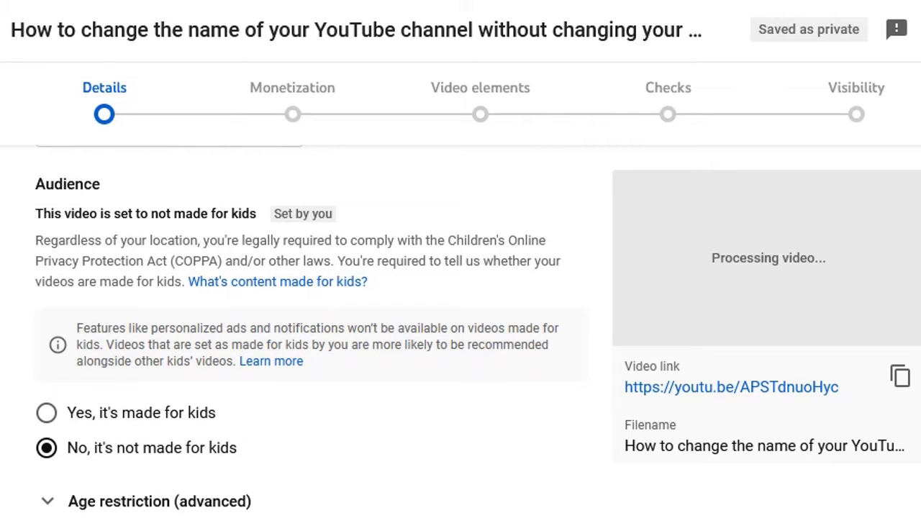
scroll(298, 327, up, 1)
scroll(312, 331, down, 3)
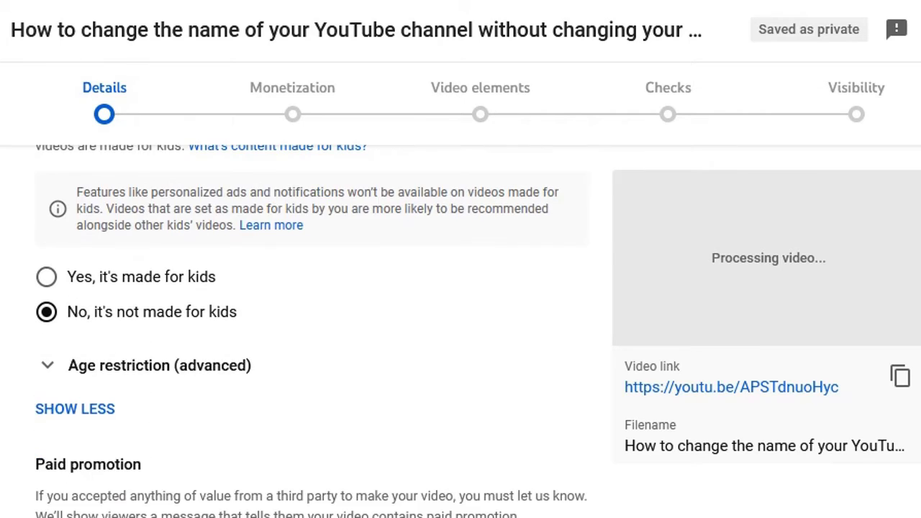
scroll(311, 331, down, 6)
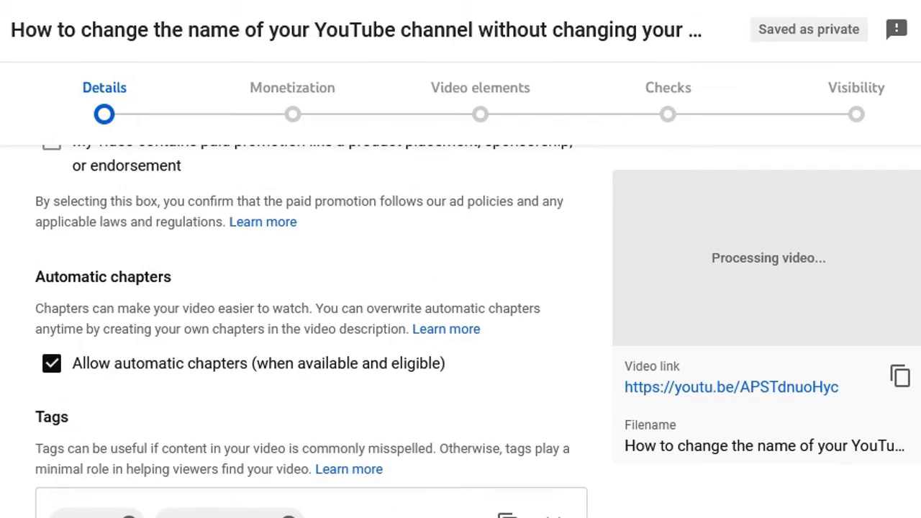
scroll(311, 331, down, 3)
scroll(310, 331, down, 2)
scroll(311, 331, down, 1)
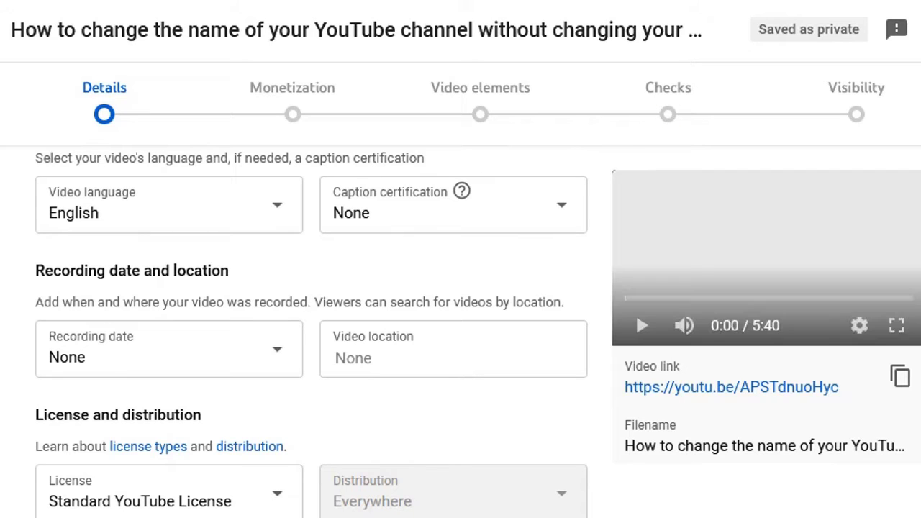
Step: Recheck the thumbnail, playlist and audience options, the tags, license and Shorts sampling settings, and the paid promotion and automatic chapters sections
scroll(310, 331, up, 12)
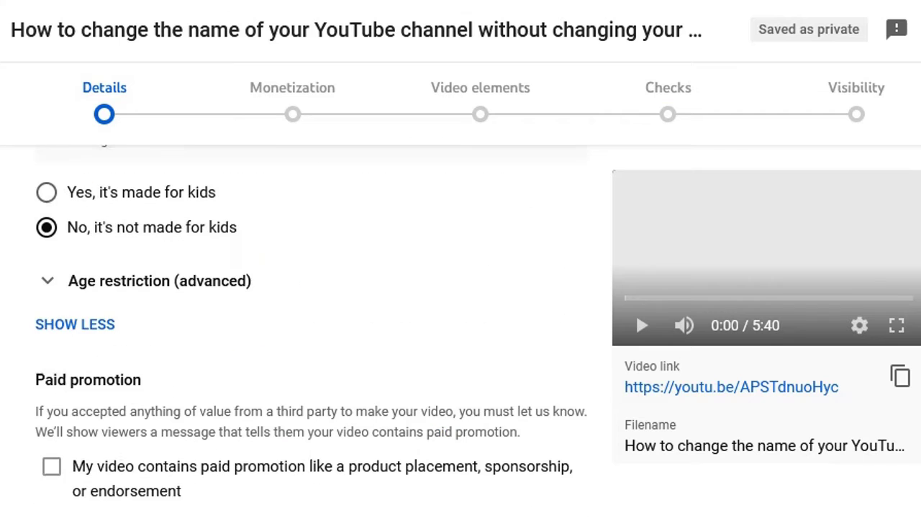
scroll(310, 331, up, 8)
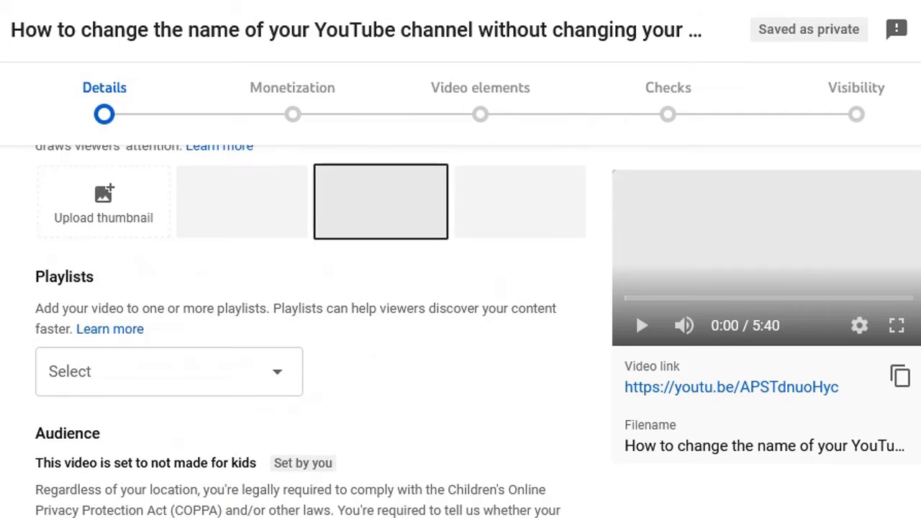
scroll(311, 331, down, 12)
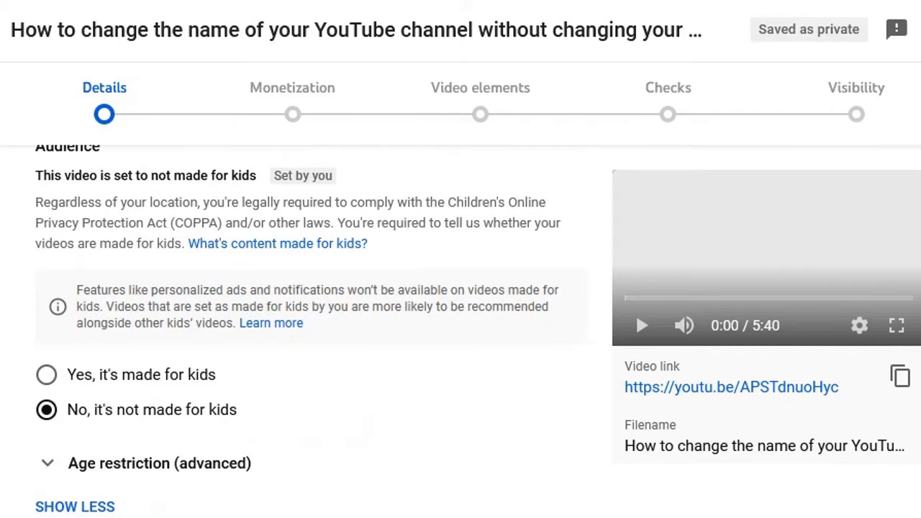
scroll(311, 331, down, 10)
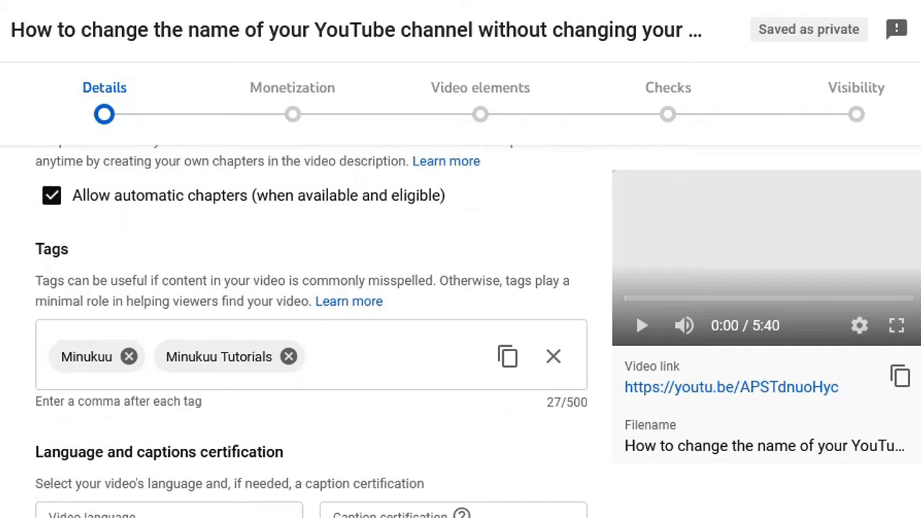
scroll(310, 331, down, 2)
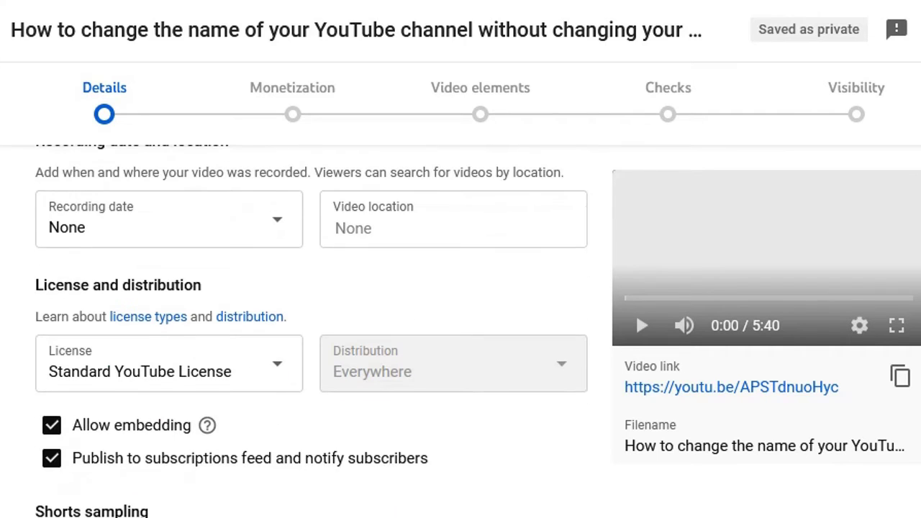
scroll(311, 331, down, 2)
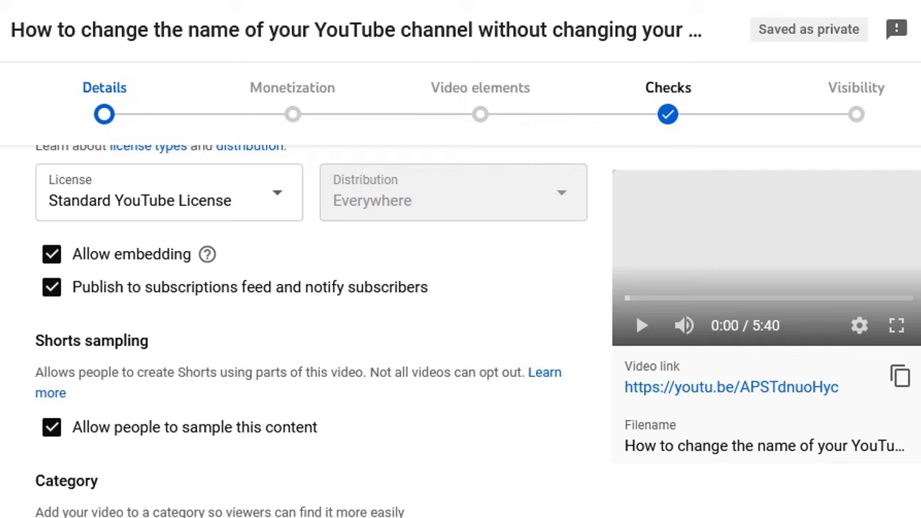
scroll(312, 331, up, 5)
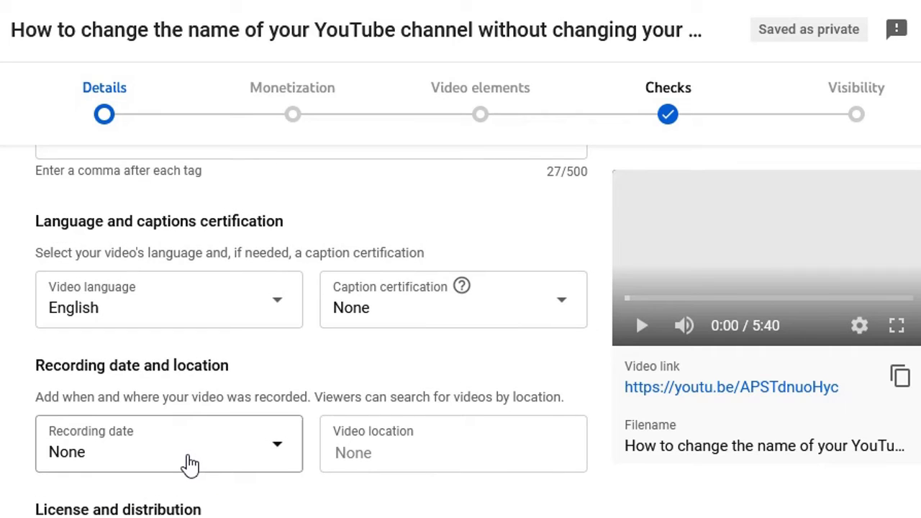
scroll(190, 464, up, 2)
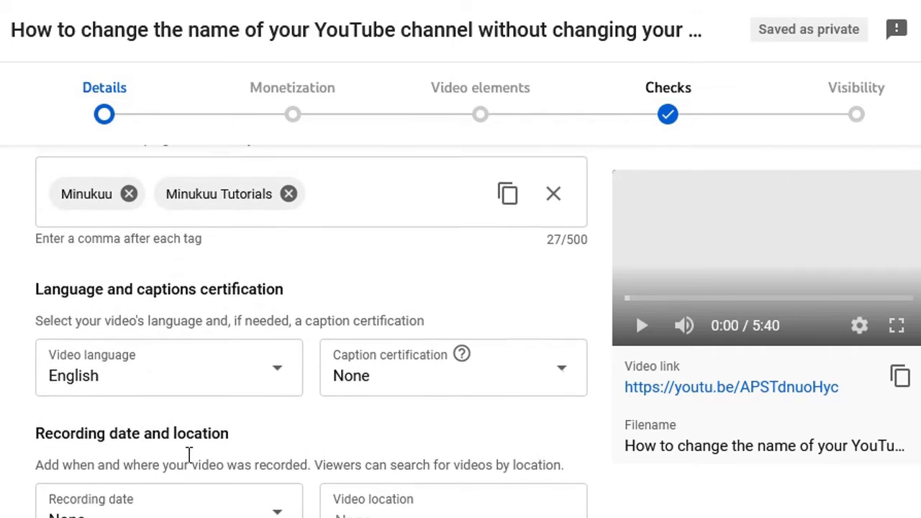
scroll(189, 457, up, 3)
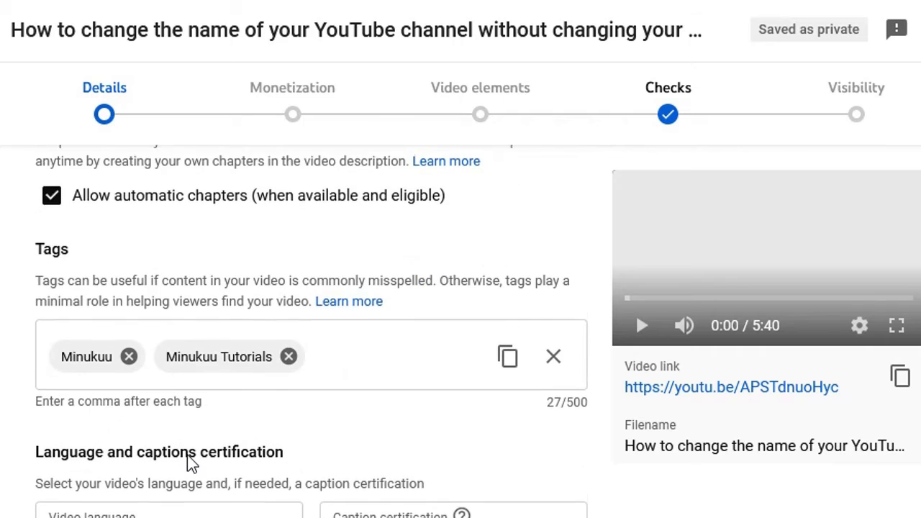
scroll(189, 455, up, 2)
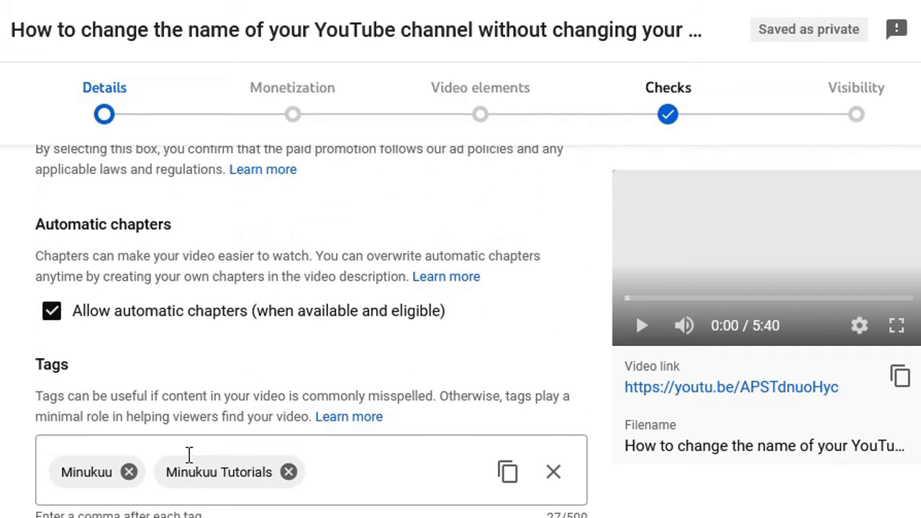
scroll(189, 455, up, 3)
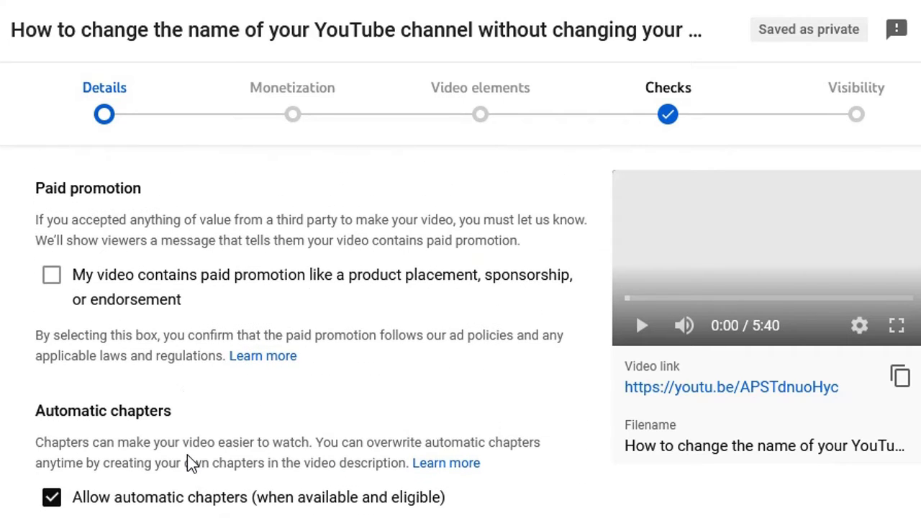
Step: Upload the PNG image "change channel name" from the Desktop folder as the video's thumbnail
scroll(189, 463, down, 2)
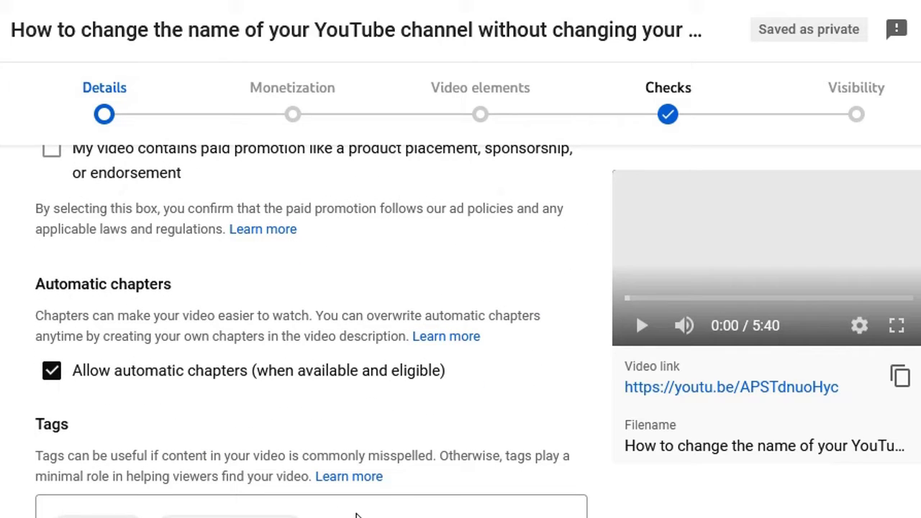
scroll(208, 327, up, 4)
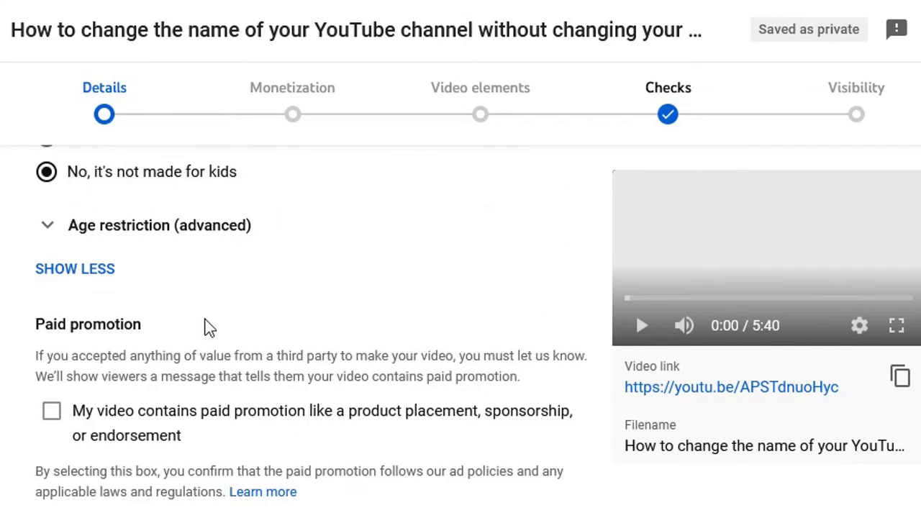
scroll(207, 327, up, 4)
scroll(207, 327, up, 4)
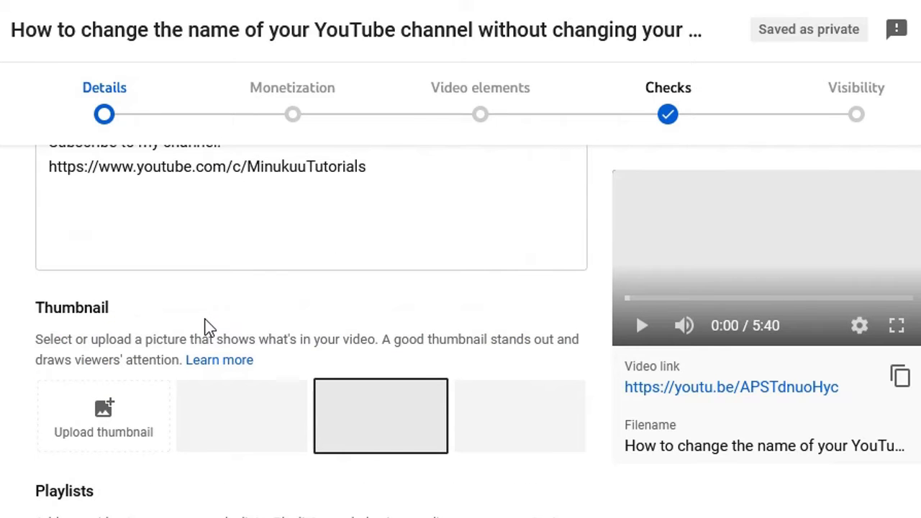
scroll(207, 327, up, 1)
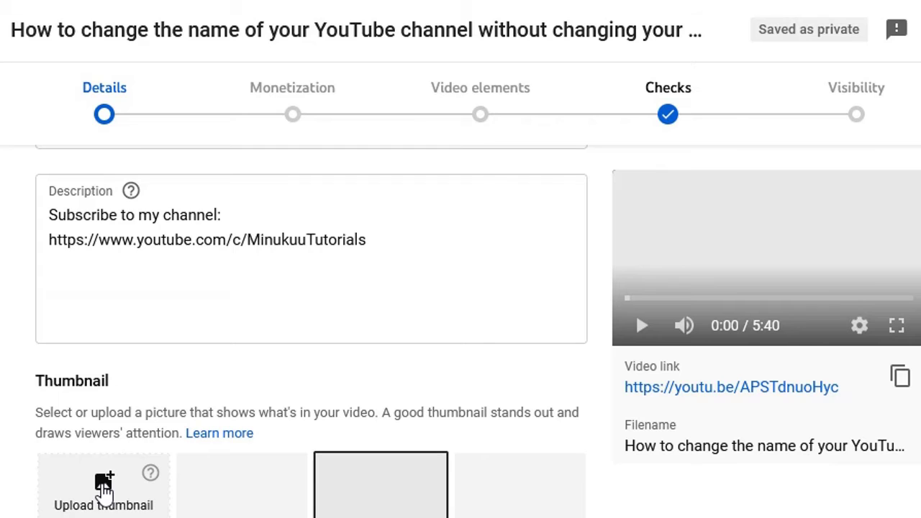
click(103, 489)
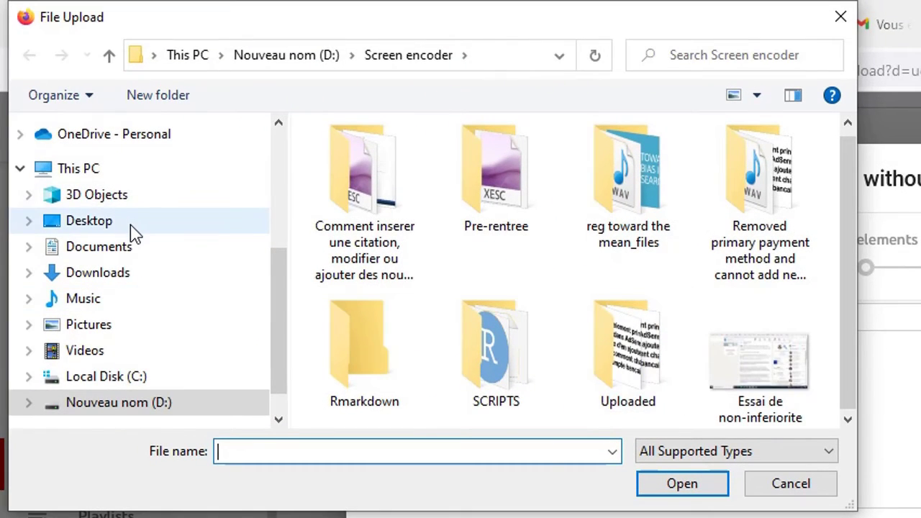
click(131, 222)
scroll(436, 324, down, 1)
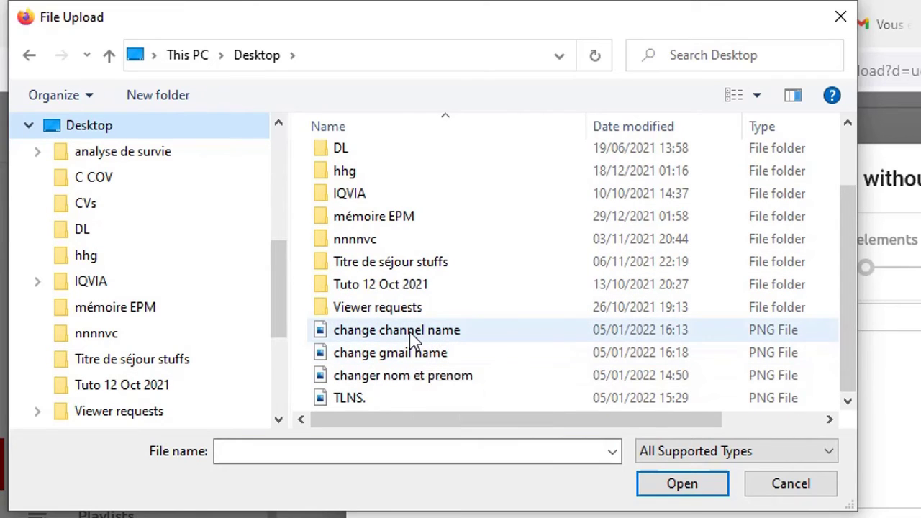
click(412, 337)
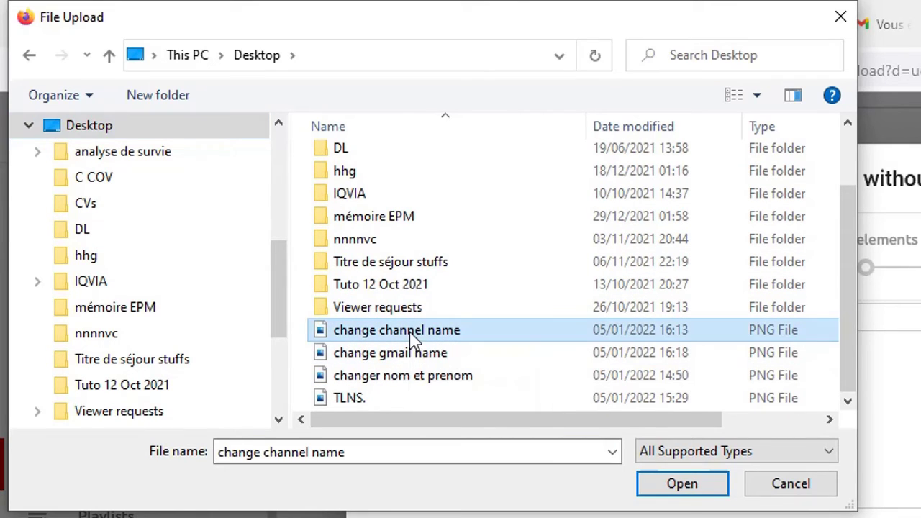
click(660, 485)
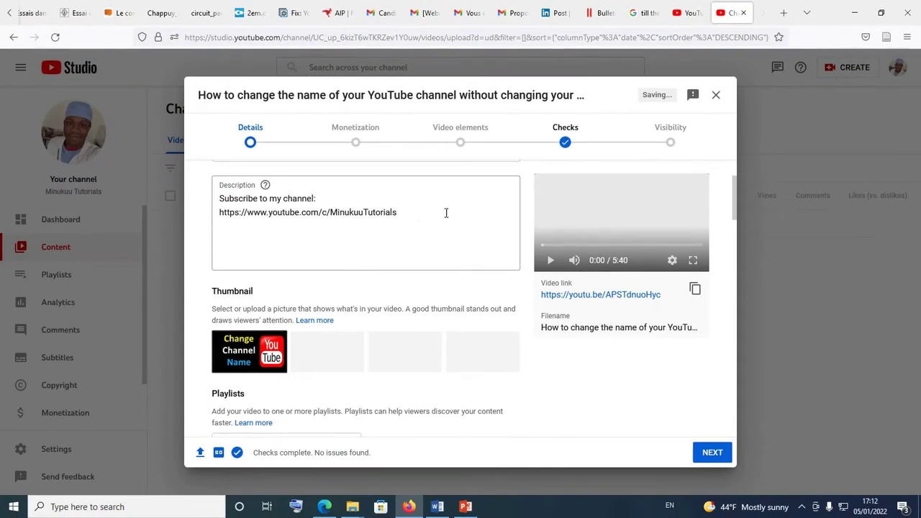
Step: Choose the previous video "How to change your Gmail or Google account name" as the source for reusing details
click(434, 218)
scroll(435, 219, up, 1)
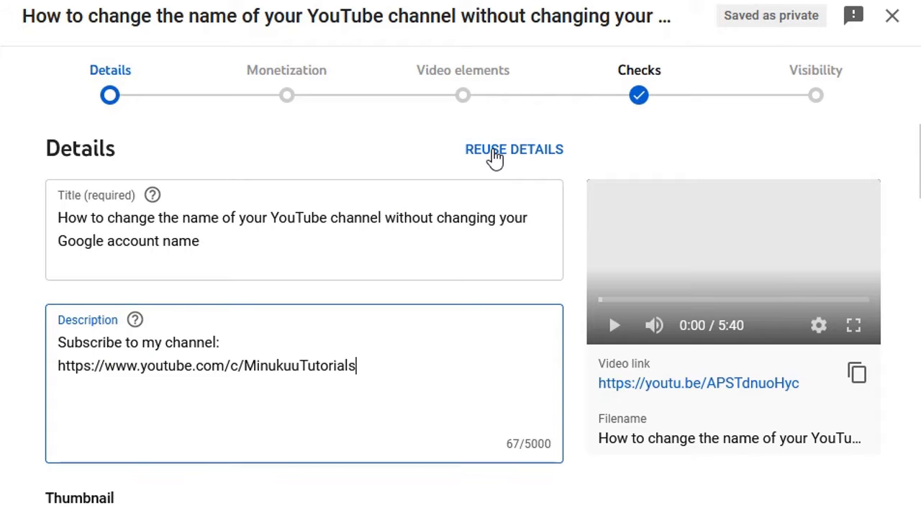
click(509, 158)
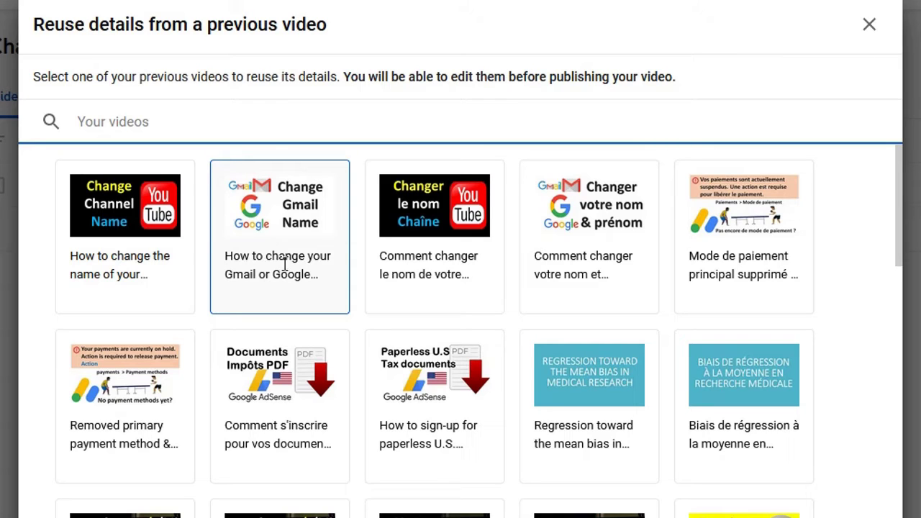
scroll(520, 478, down, 2)
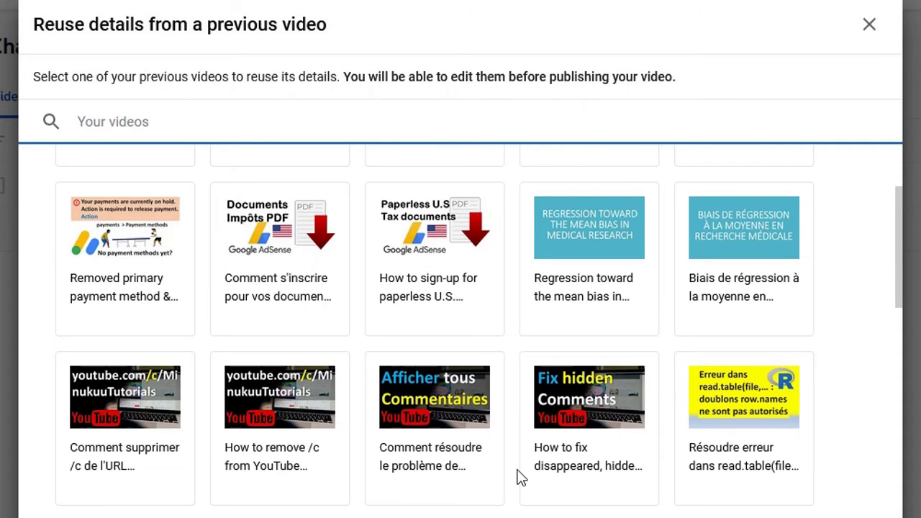
scroll(520, 478, up, 2)
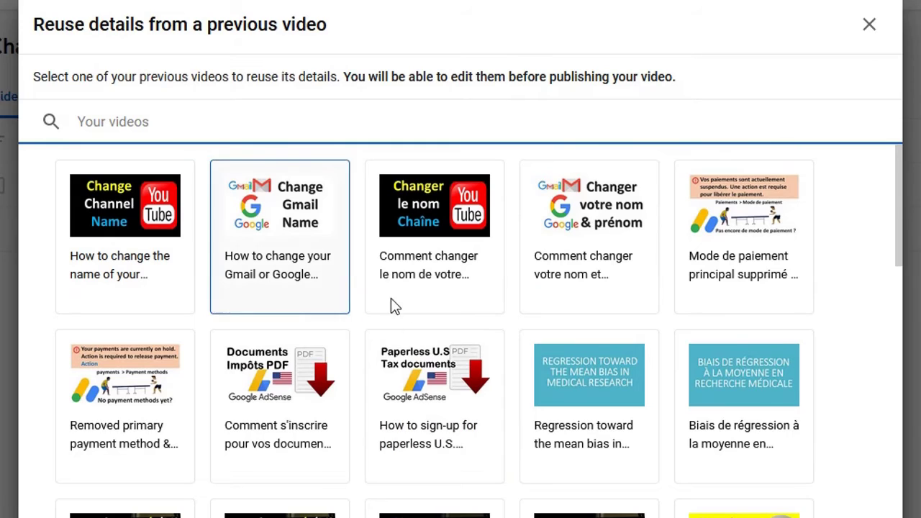
click(290, 258)
click(288, 255)
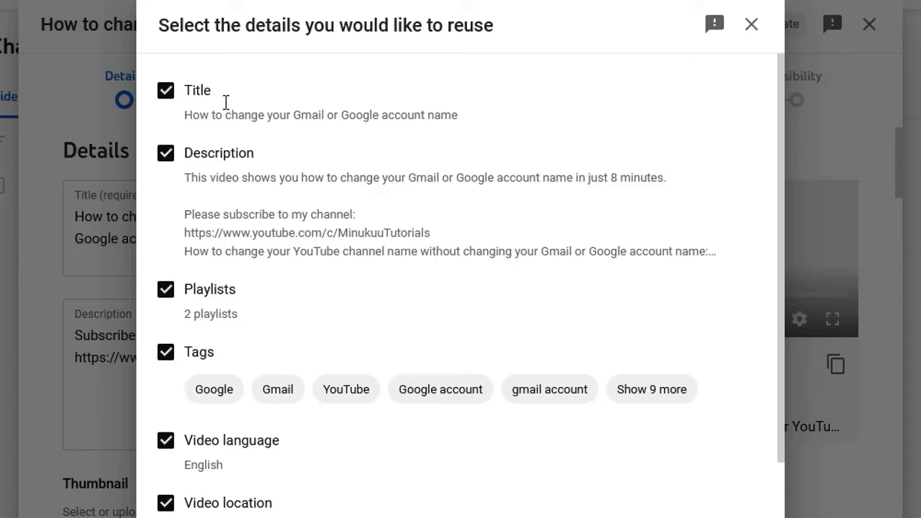
Step: Exclude the title and reuse the remaining details, including description, playlists, tags, video language, location, Shorts sampling and category
click(165, 92)
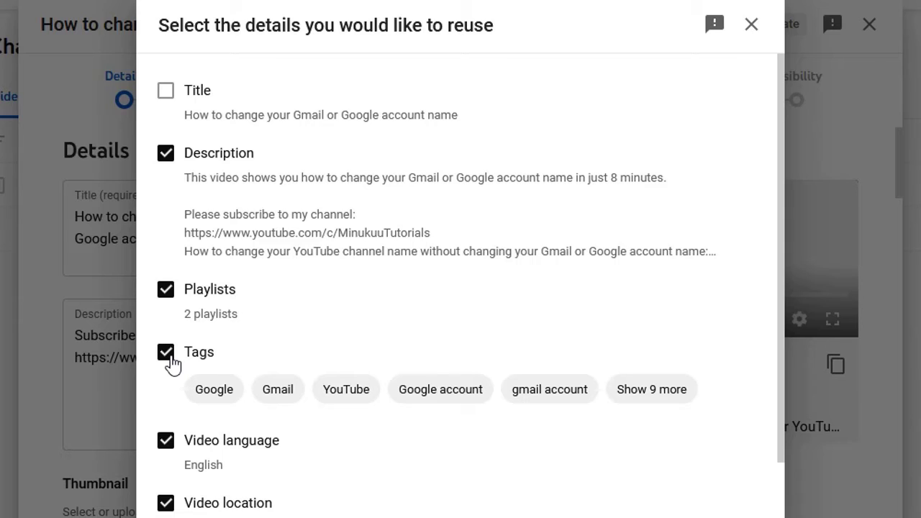
scroll(323, 487, down, 2)
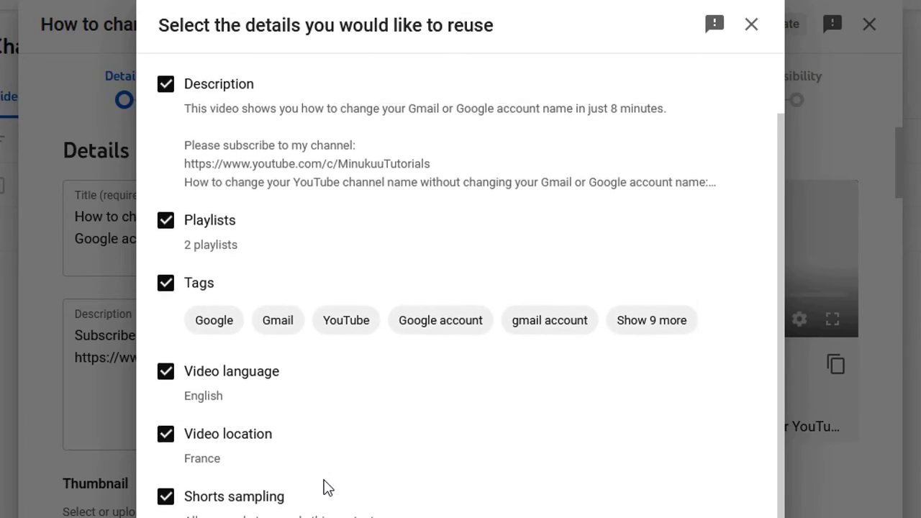
scroll(338, 396, down, 1)
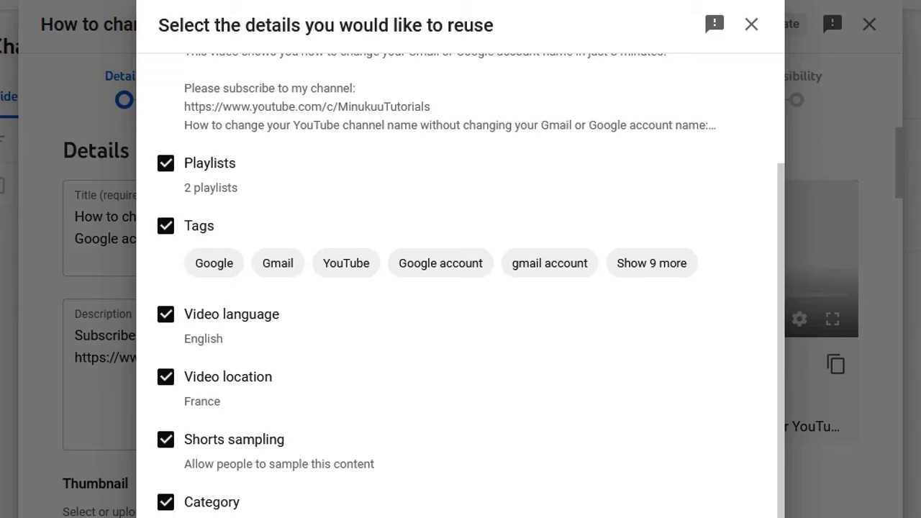
click(772, 472)
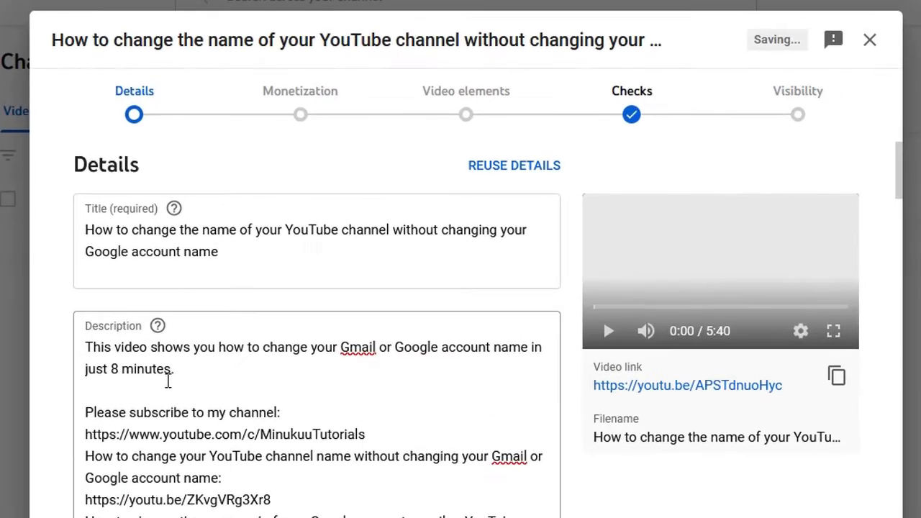
Step: Review the reused description, playlists, audience setting and tags against the video's own title and thumbnail
scroll(209, 353, down, 3)
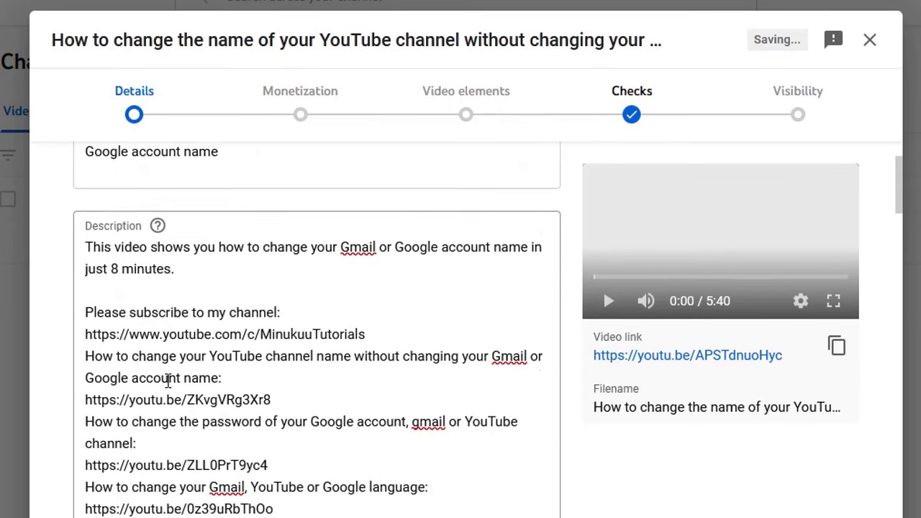
scroll(168, 381, up, 2)
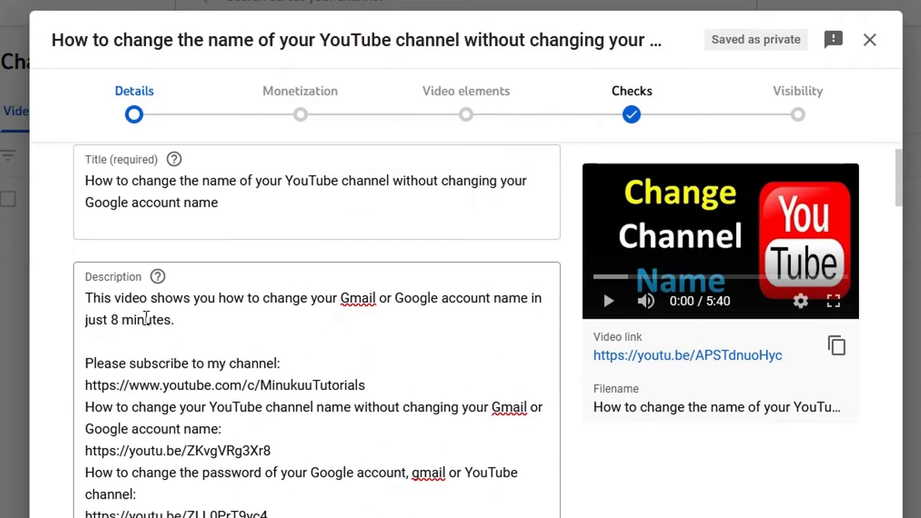
scroll(208, 335, up, 1)
click(208, 338)
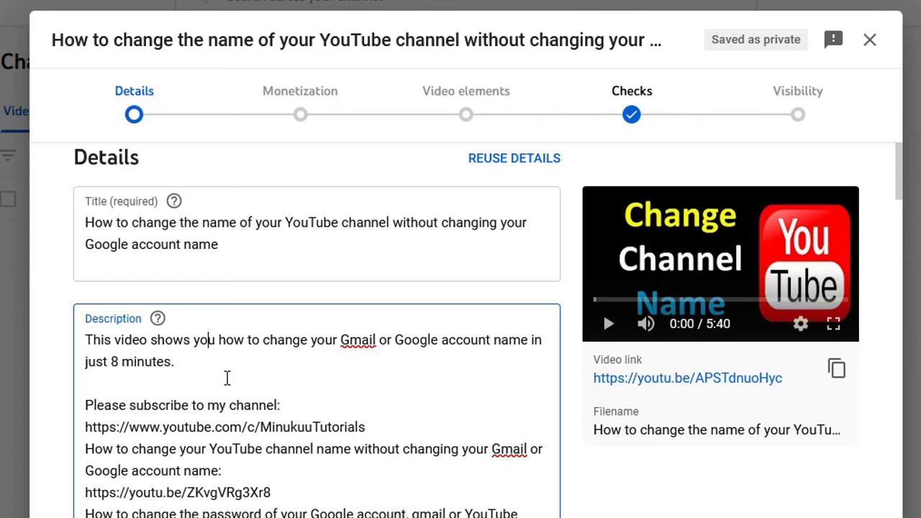
scroll(226, 378, down, 1)
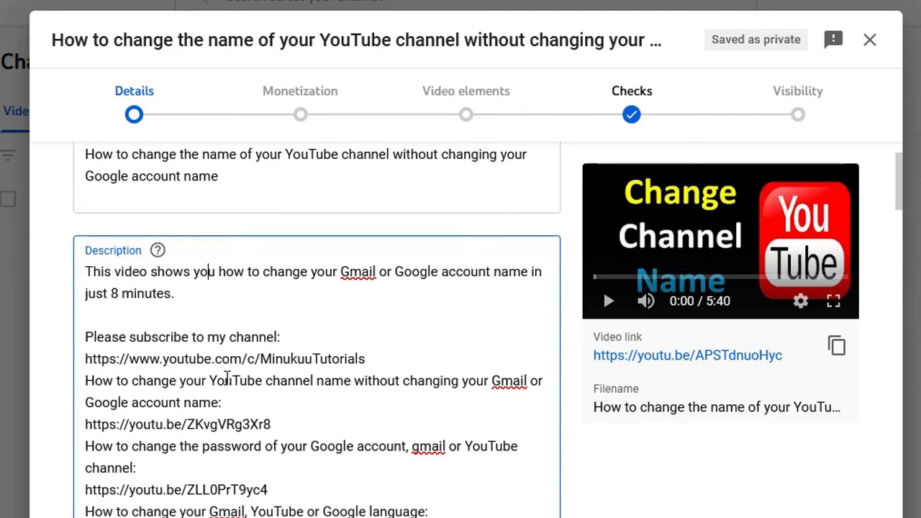
scroll(227, 378, down, 3)
scroll(224, 382, down, 7)
scroll(227, 386, down, 5)
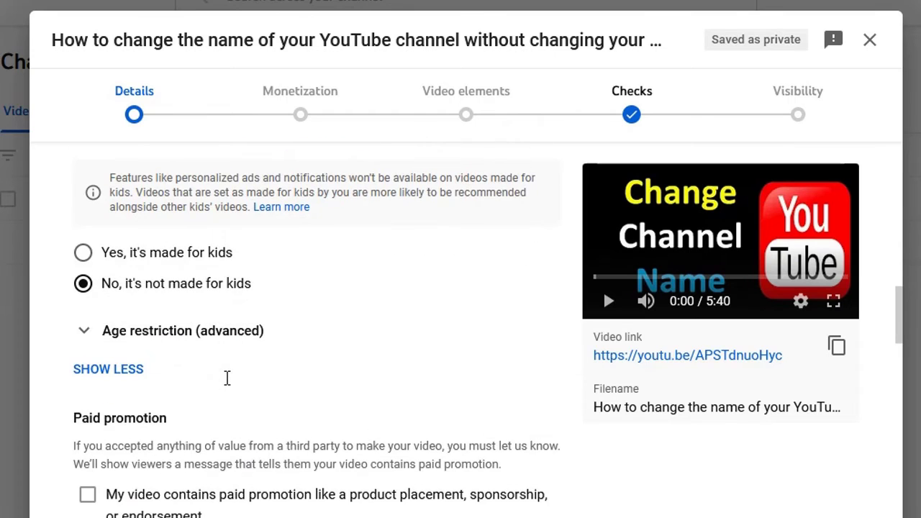
scroll(227, 381, down, 4)
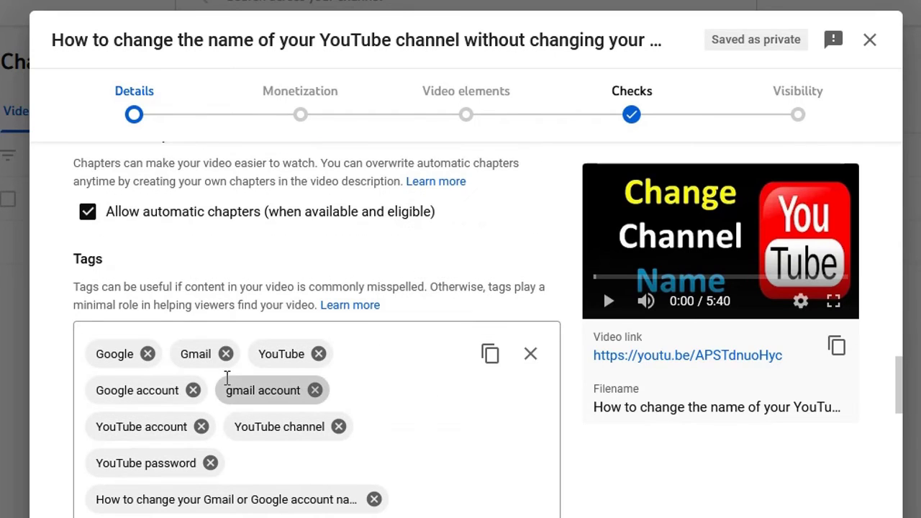
scroll(508, 468, down, 2)
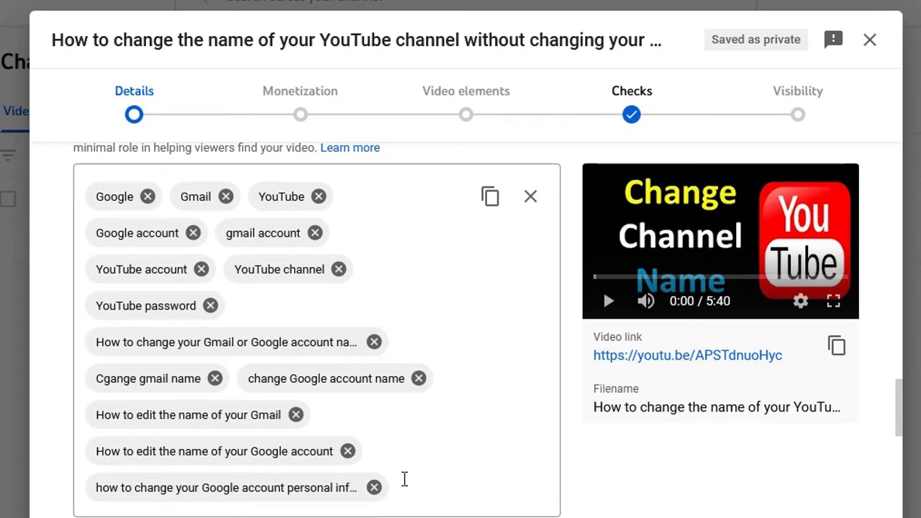
scroll(427, 335, up, 3)
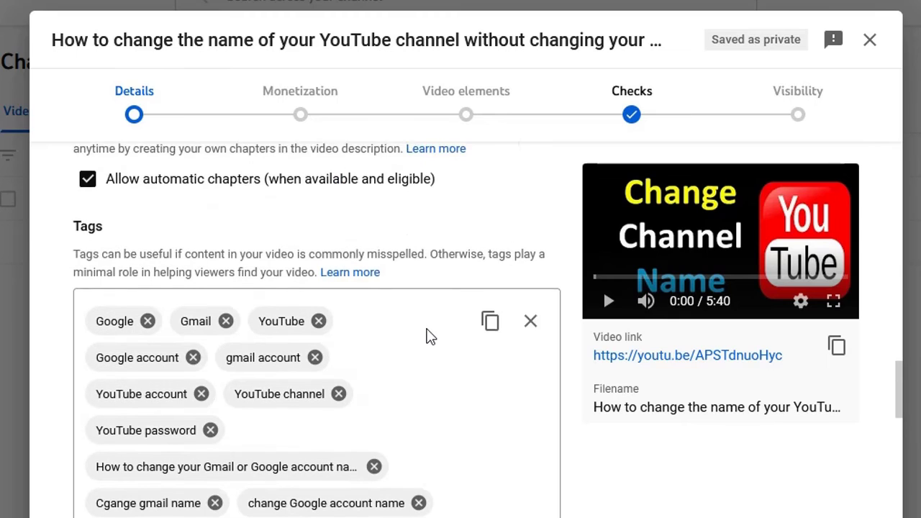
scroll(427, 335, up, 15)
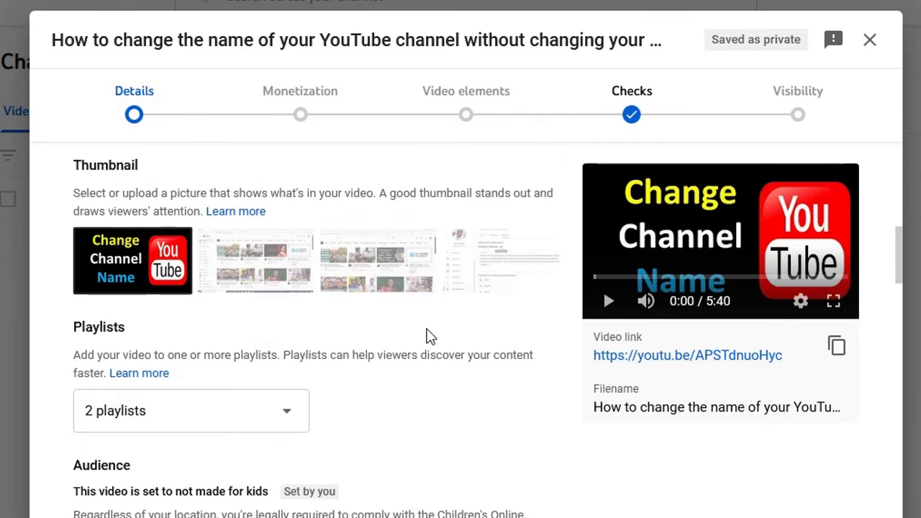
scroll(428, 335, up, 3)
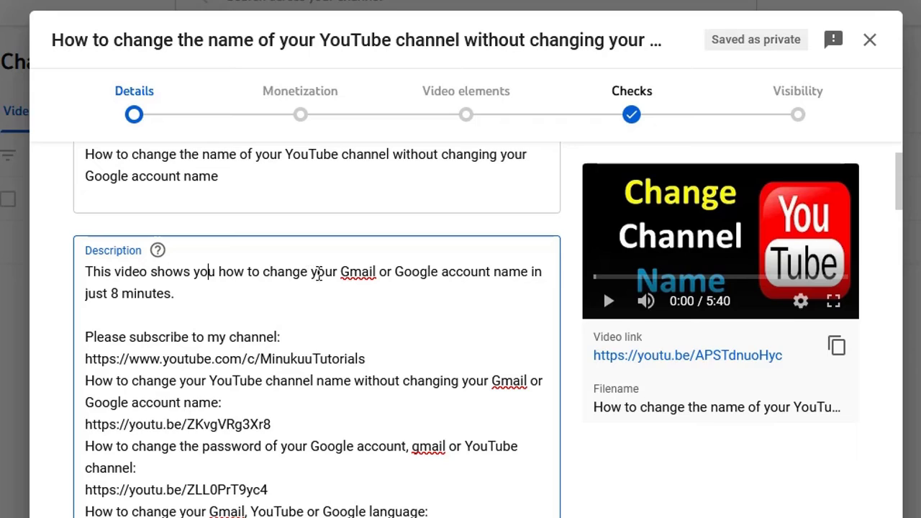
Step: Copy "change the name of your YouTube channel without changing your Google account name" from the video title
click(342, 272)
drag(342, 272, 471, 282)
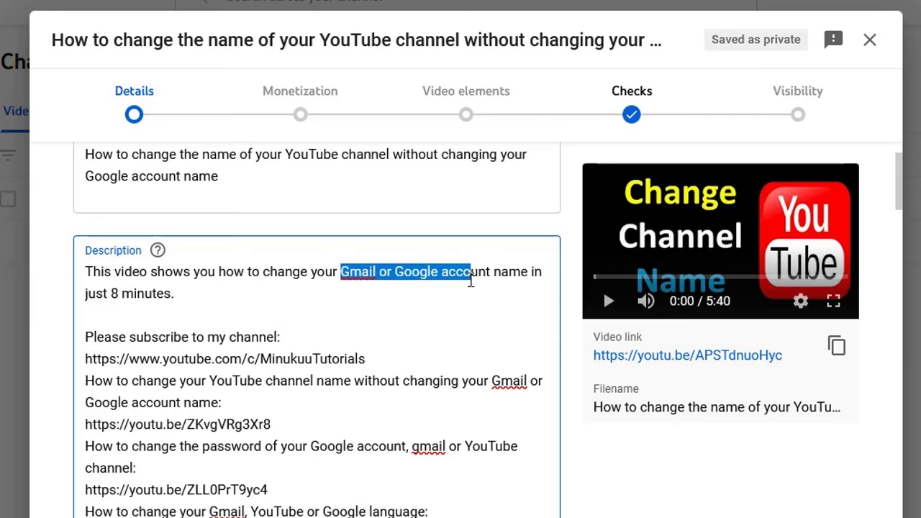
scroll(472, 282, up, 1)
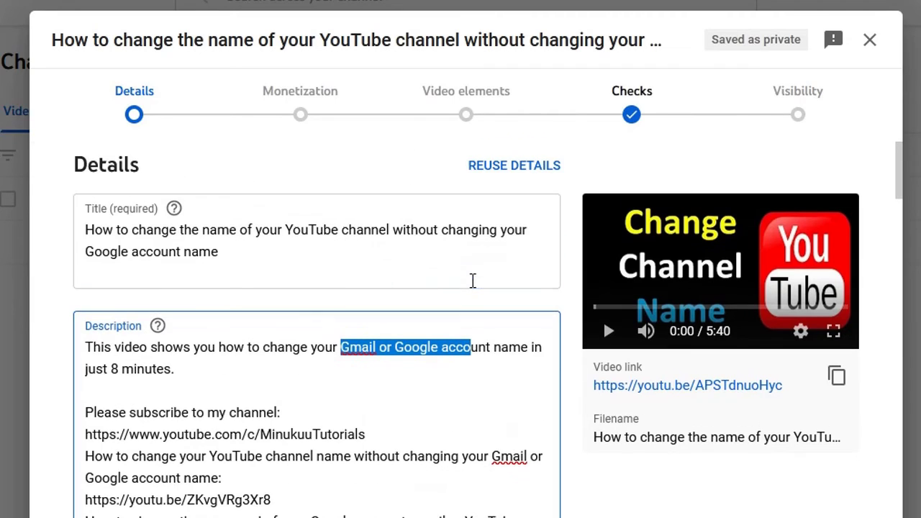
drag(231, 261, 133, 230)
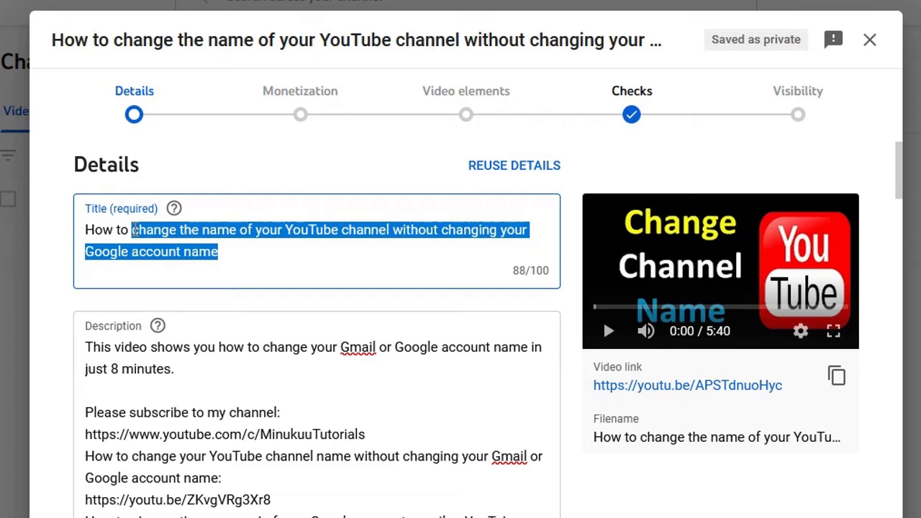
right_click(133, 230)
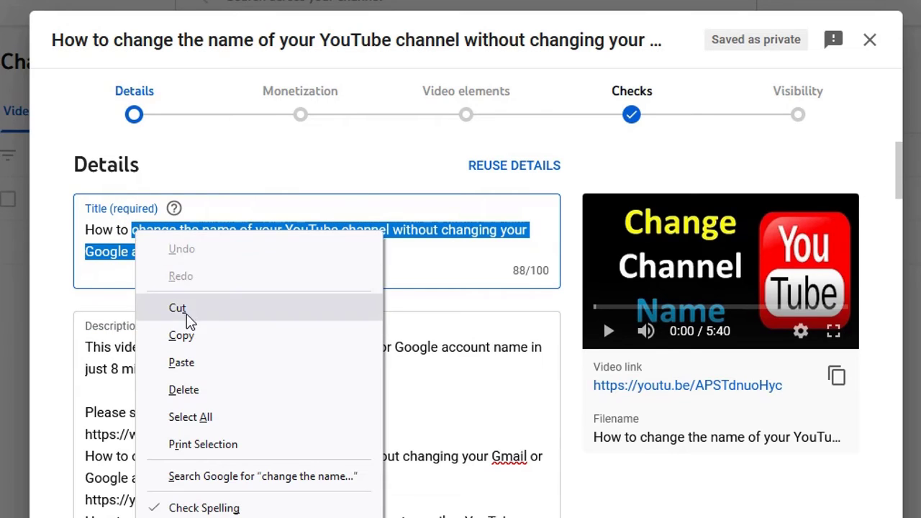
click(192, 334)
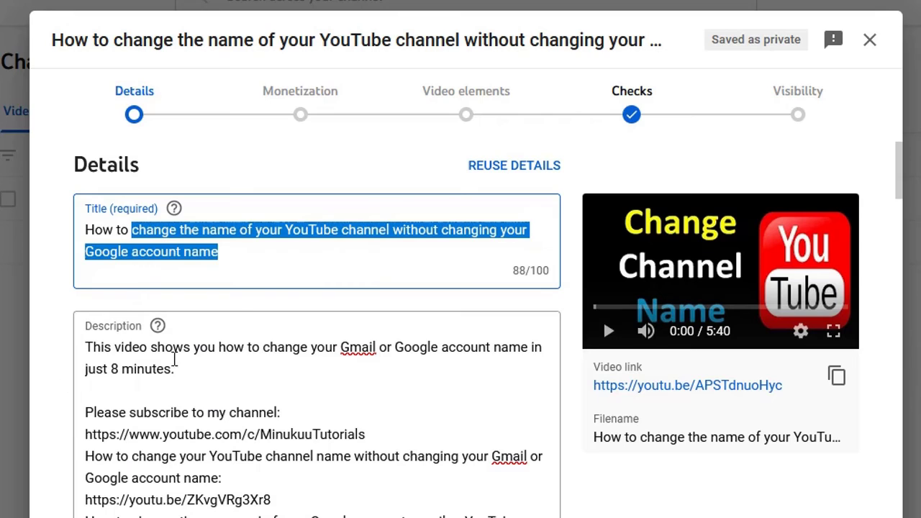
Step: Replace "change your Gmail or Google account name" in the description's first sentence with the phrase copied from the title
click(263, 348)
shift+click(181, 374)
drag(180, 373, 173, 371)
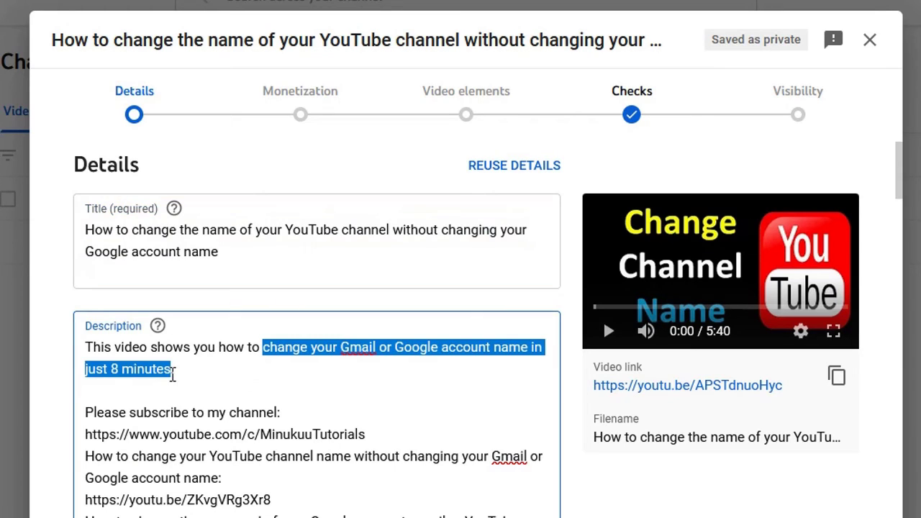
click(265, 348)
drag(266, 348, 528, 351)
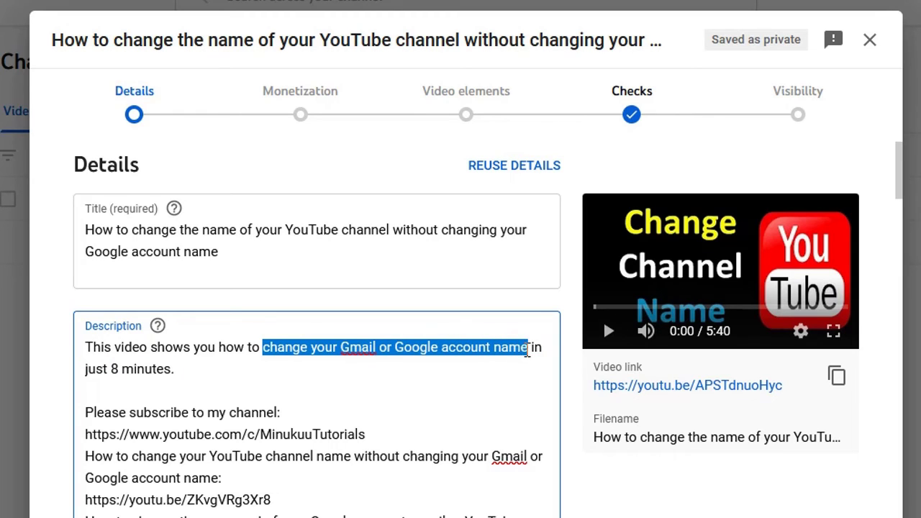
right_click(485, 347)
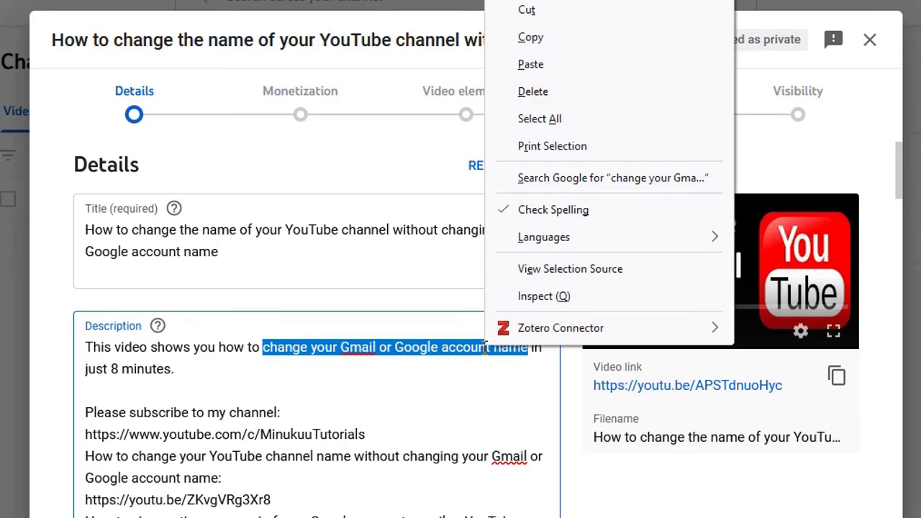
click(556, 73)
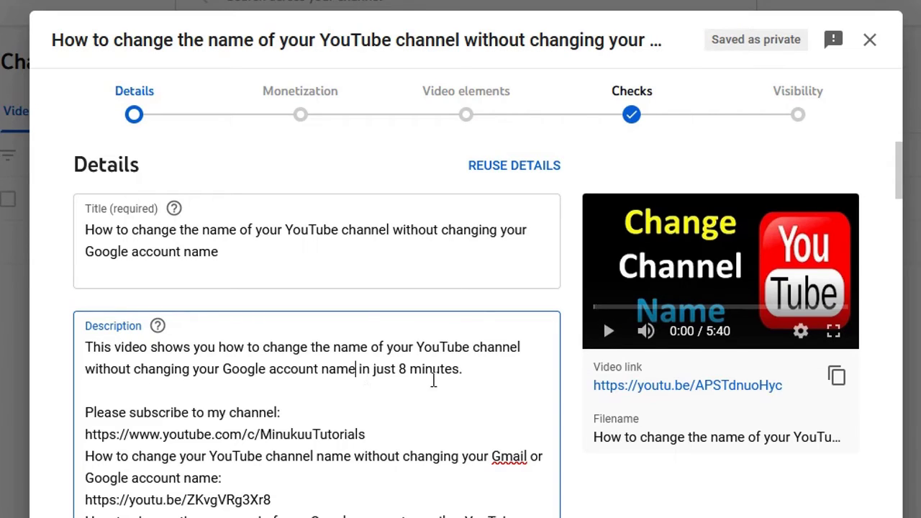
Step: Change the duration in the description's first sentence to 5 minutes
click(407, 373)
key(BackSpace)
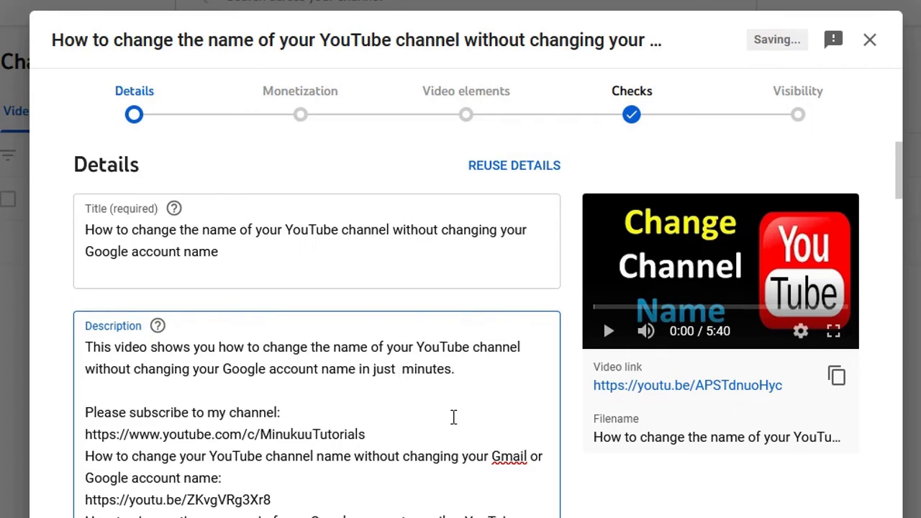
text(5)
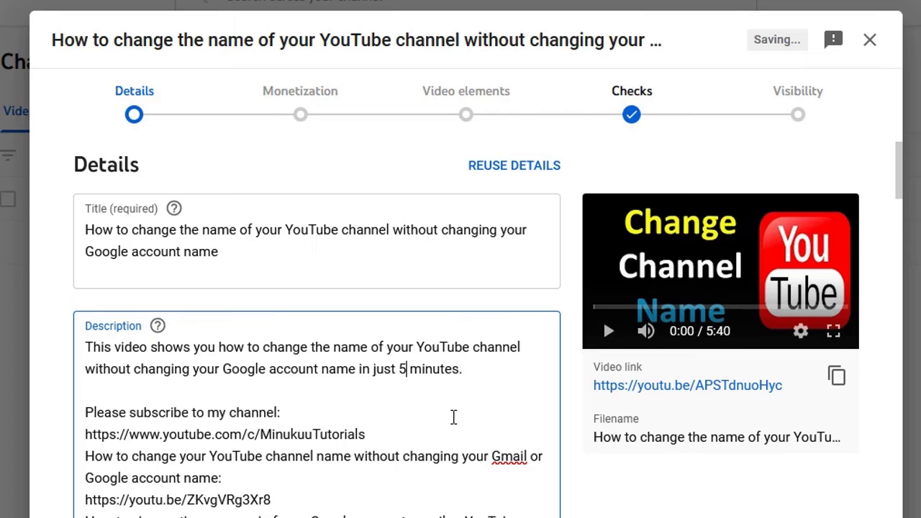
Step: Remove the video from the "ICT tips" playlist, keeping only "YouTube channel tips" selected
scroll(453, 417, down, 1)
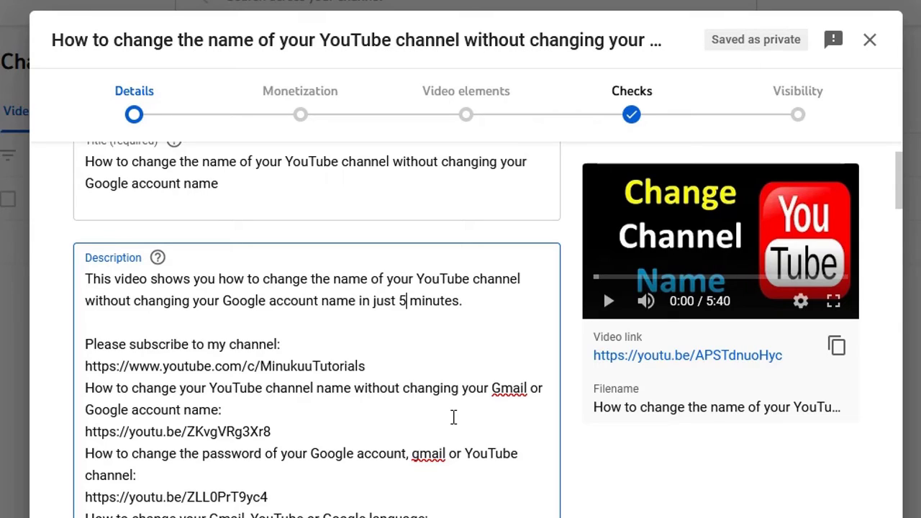
scroll(453, 418, down, 2)
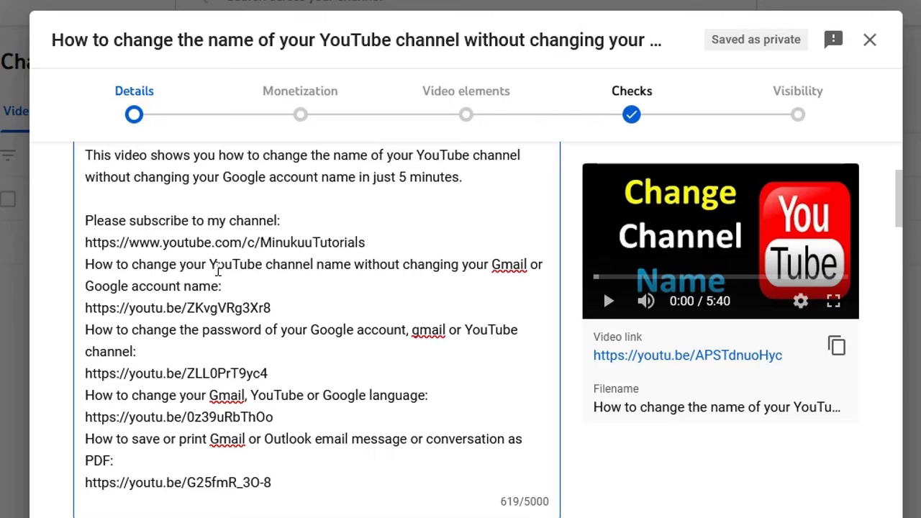
scroll(218, 269, down, 2)
scroll(218, 269, down, 1)
scroll(218, 269, up, 2)
scroll(220, 269, down, 3)
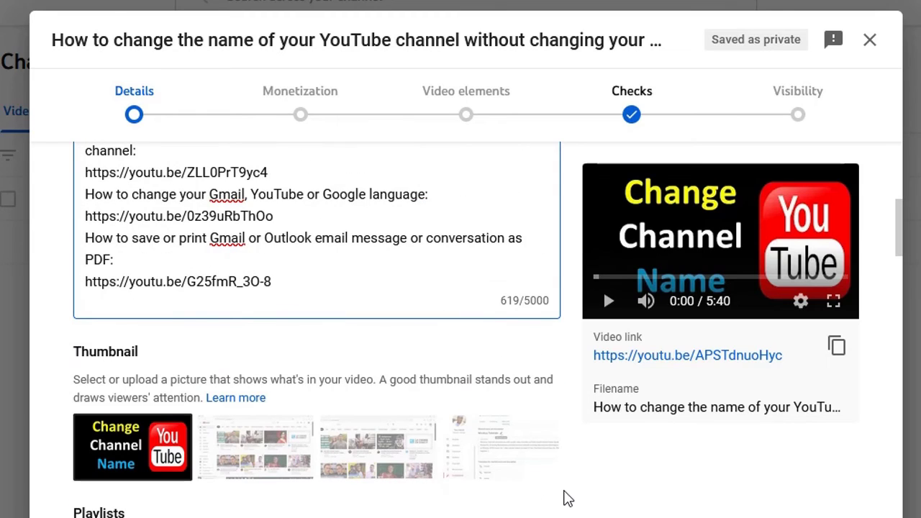
scroll(567, 498, down, 3)
scroll(566, 498, down, 1)
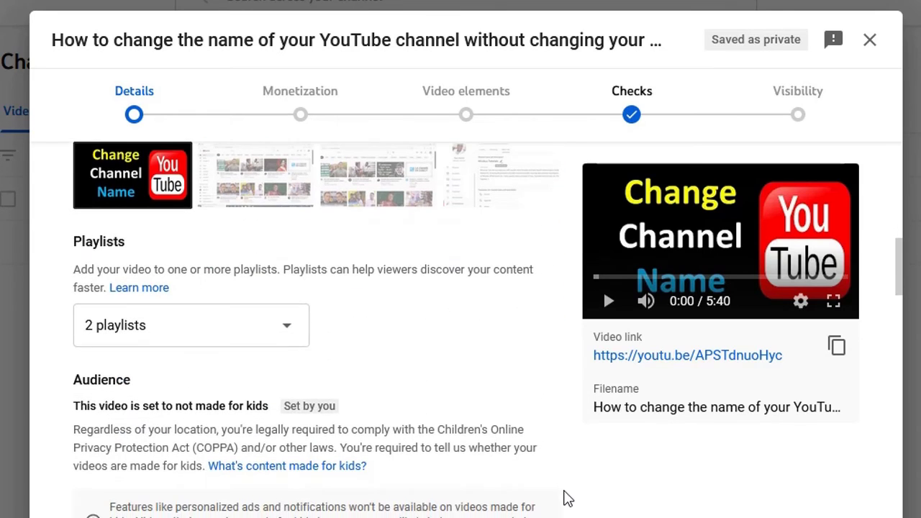
click(274, 336)
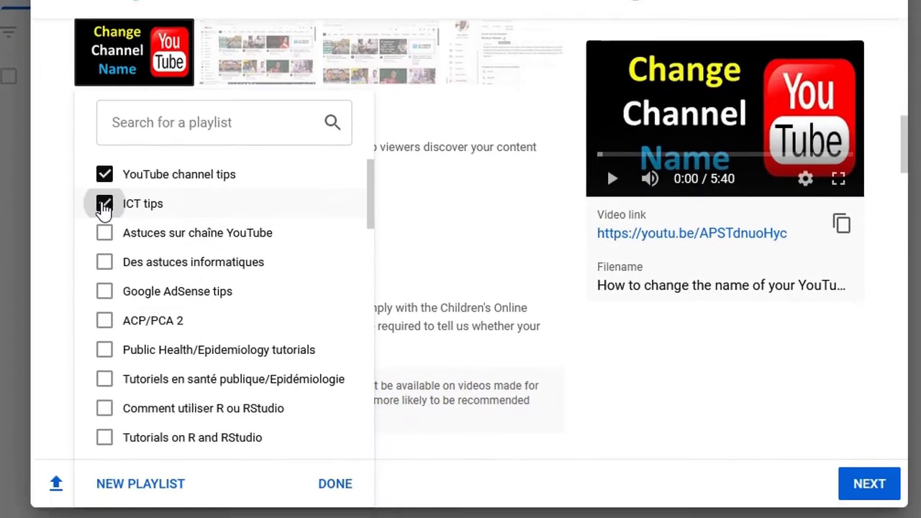
click(103, 330)
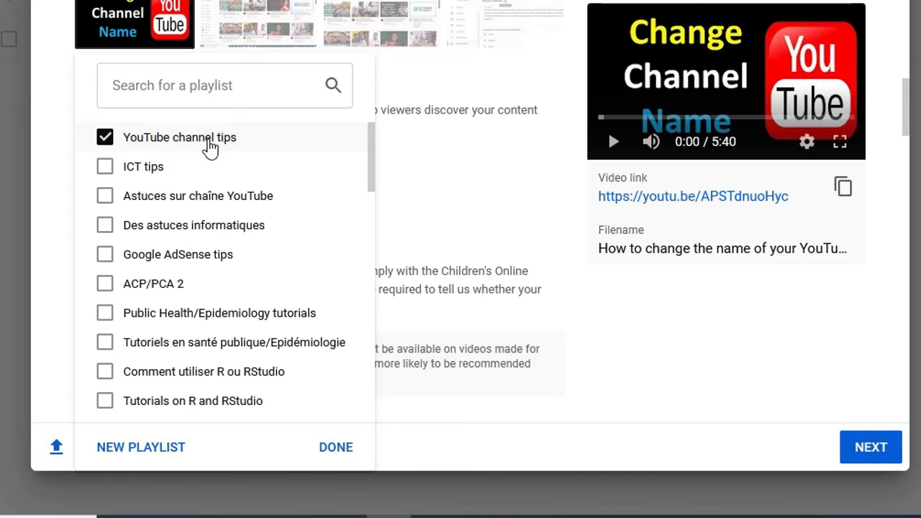
click(337, 447)
Step: Remove the tags "YouTube password" and the one about changing Google account personal info
scroll(489, 246, down, 5)
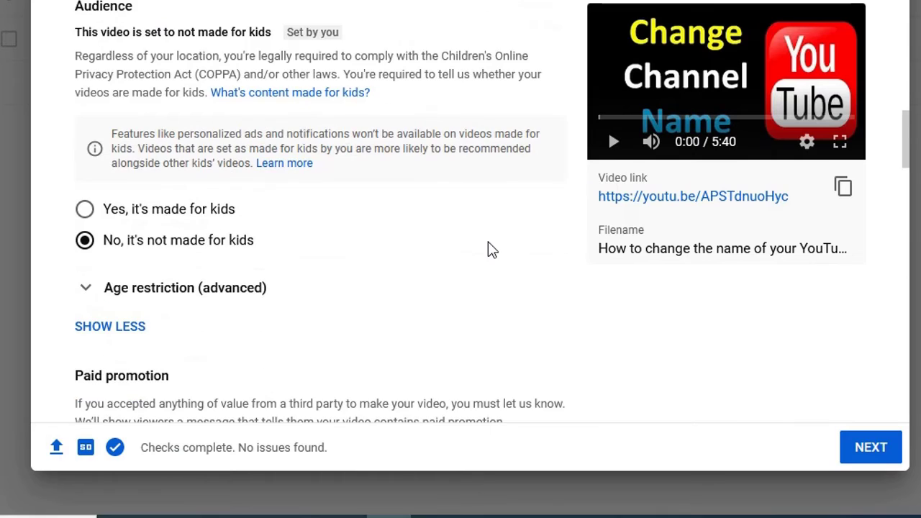
scroll(490, 249, down, 6)
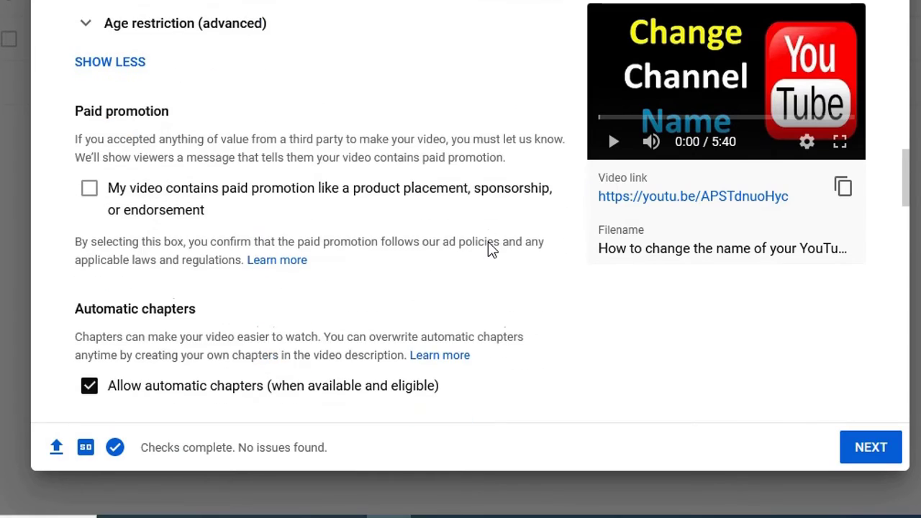
scroll(489, 250, down, 1)
scroll(490, 249, down, 2)
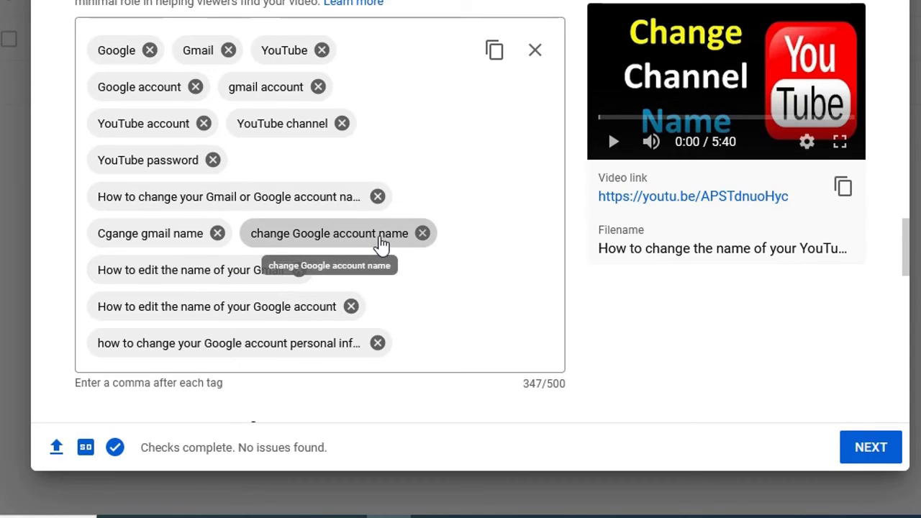
click(213, 160)
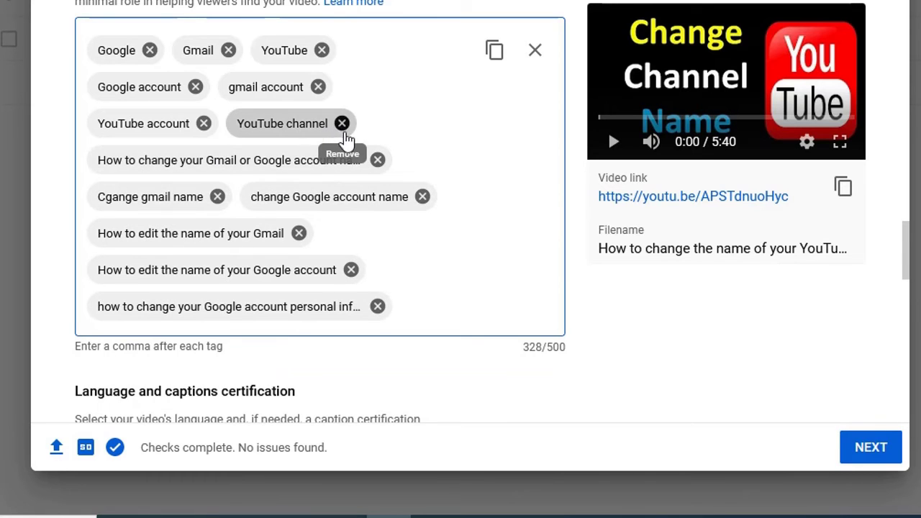
click(378, 308)
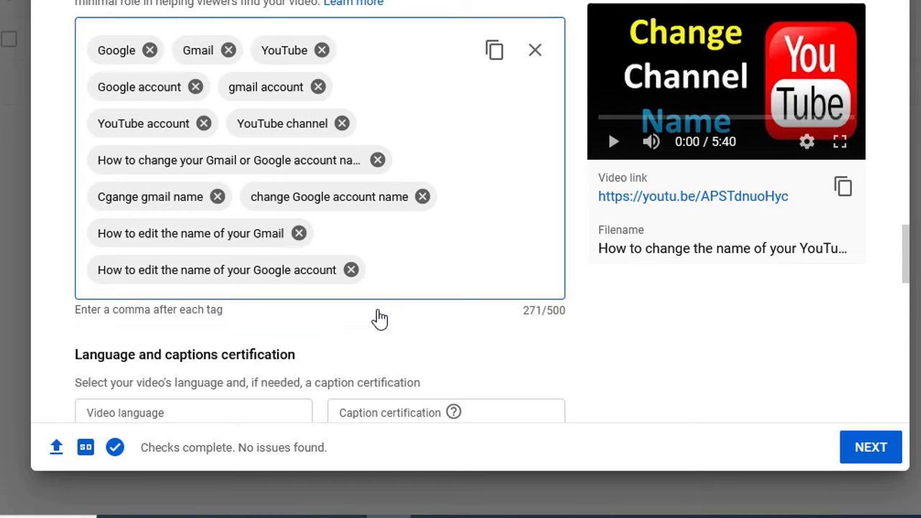
Step: Copy the full video title "How to change the name of your YouTube channel without changing your Google account name"
scroll(462, 140, up, 4)
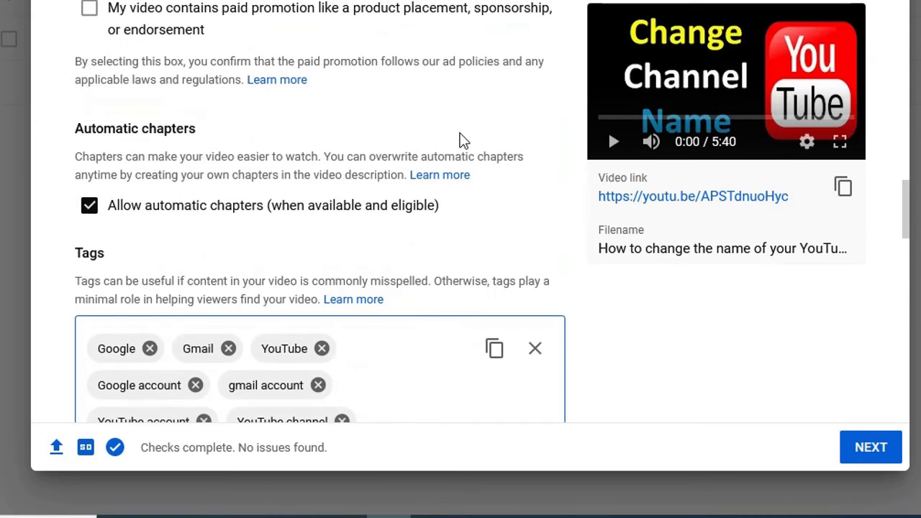
scroll(461, 139, up, 15)
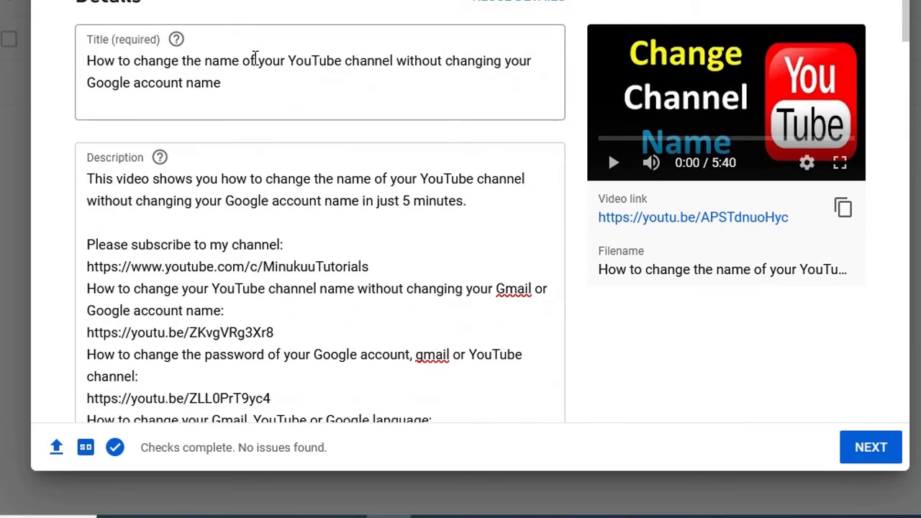
drag(237, 89, 90, 59)
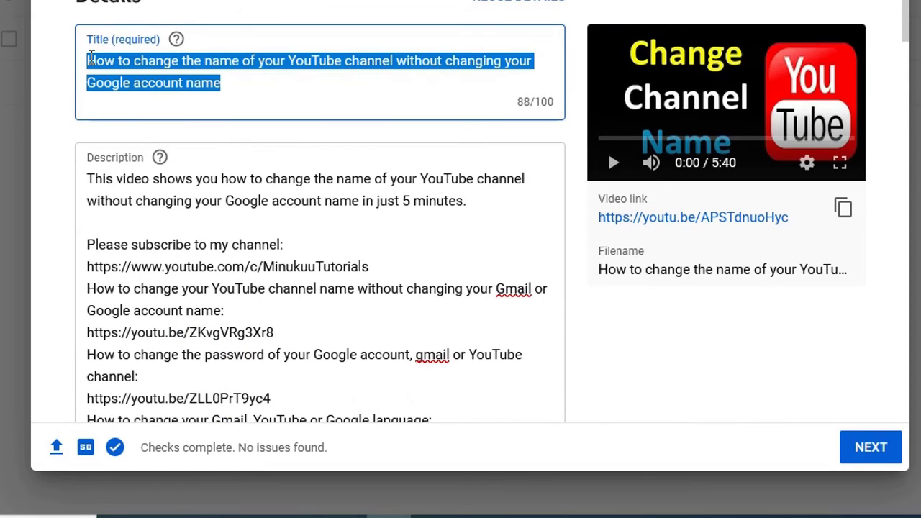
right_click(111, 63)
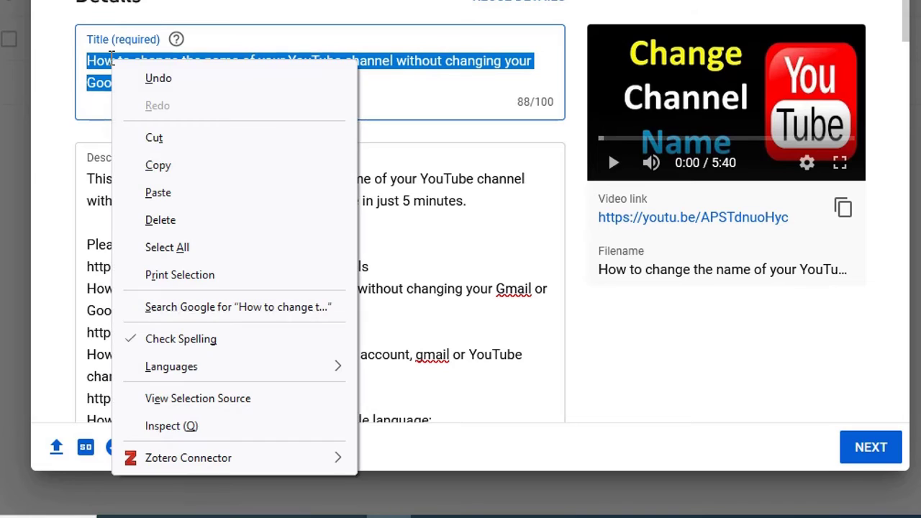
click(164, 171)
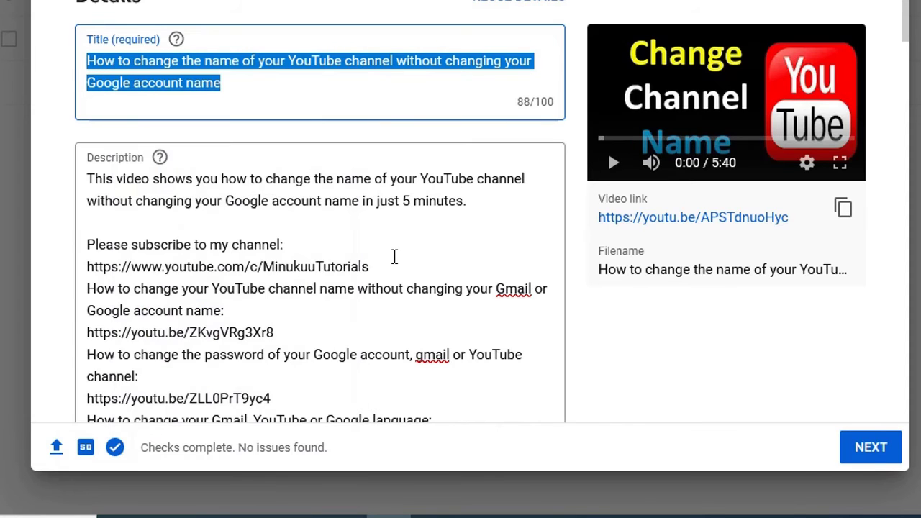
Step: Add the copied video title as a new tag after the existing tags
scroll(392, 257, down, 10)
scroll(394, 258, down, 15)
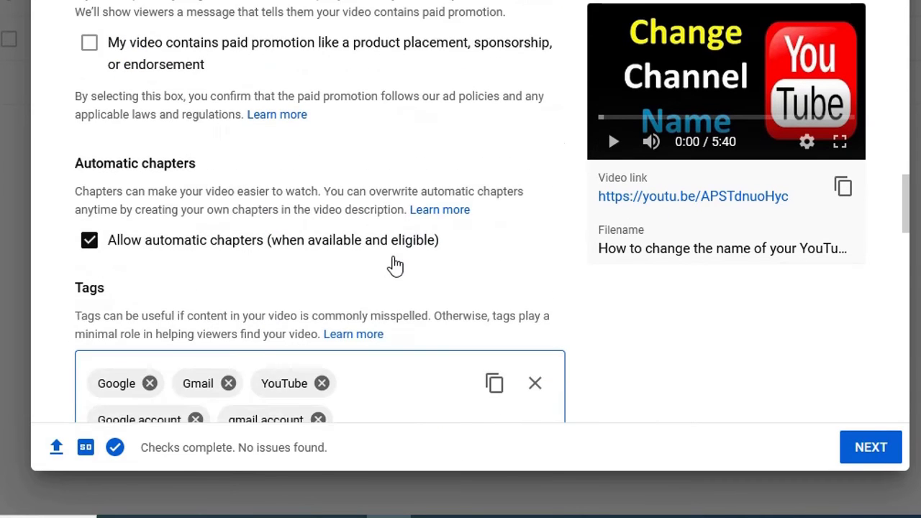
scroll(393, 256, down, 1)
click(389, 302)
right_click(389, 303)
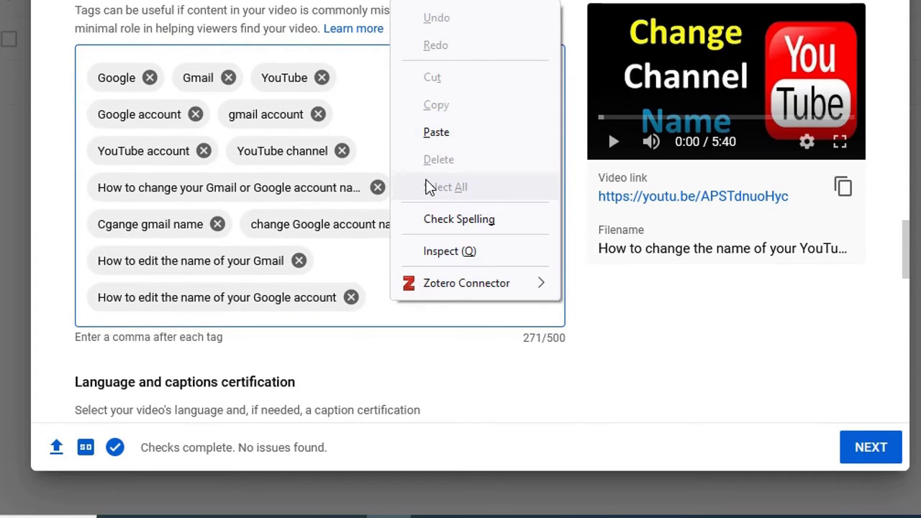
click(434, 134)
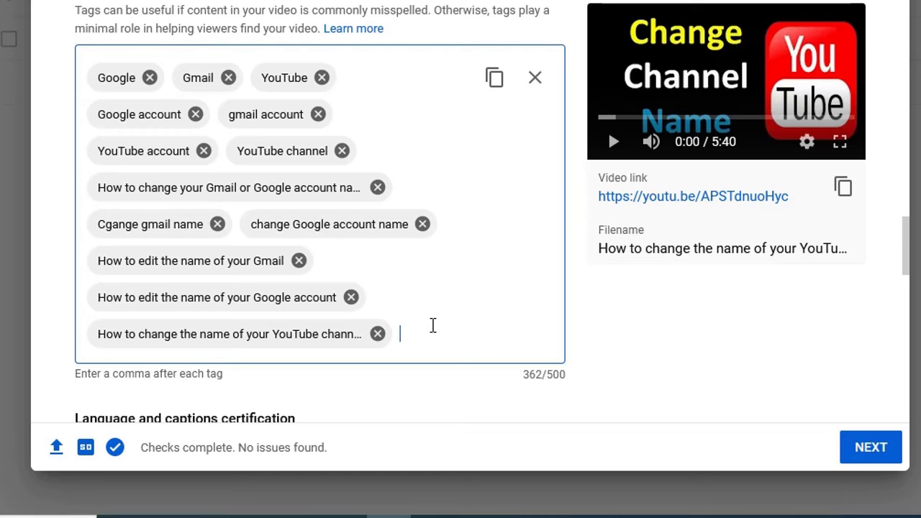
Step: Add the tag "Change YouTube channel name"
text(C)
text(hange )
text(YouTu)
text(be)
text( c)
text(hanne)
text(l )
text(name)
key(Return)
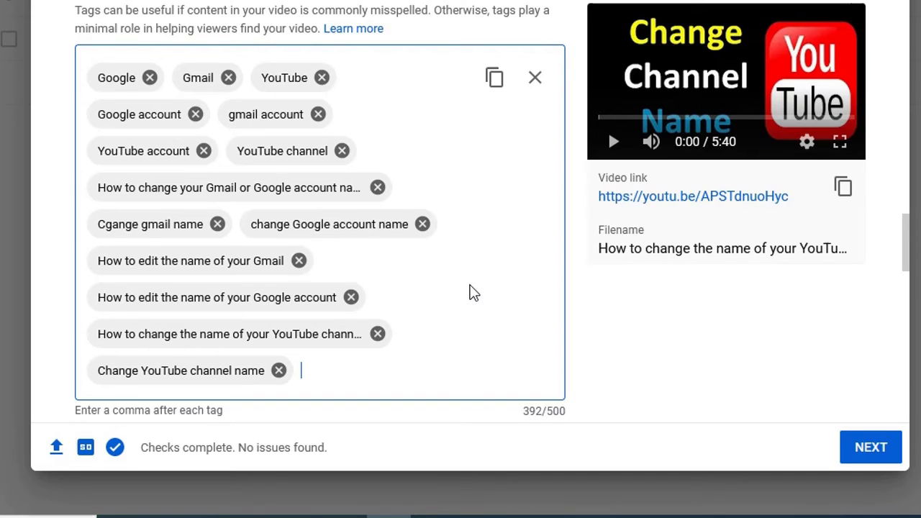
Step: Edit the "Change YouTube channel name" tag to read "How change YouTube channel name"
click(185, 378)
click(99, 376)
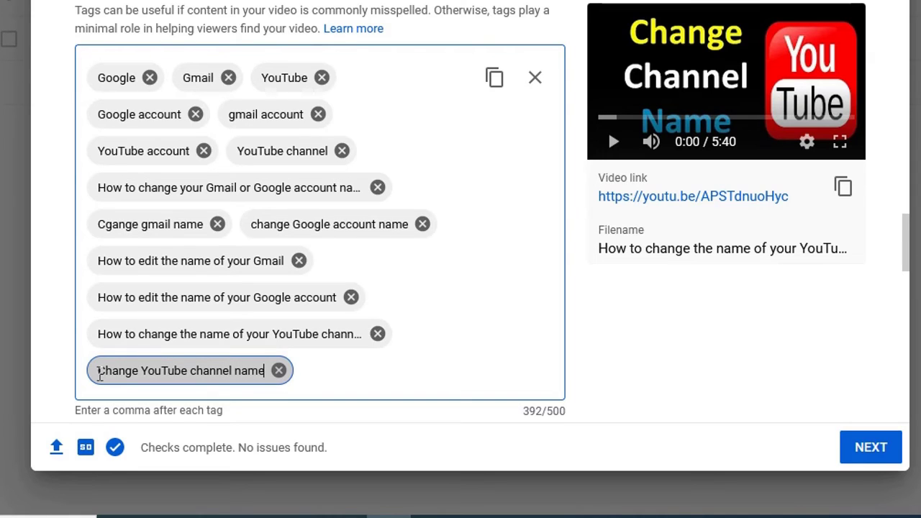
text(H)
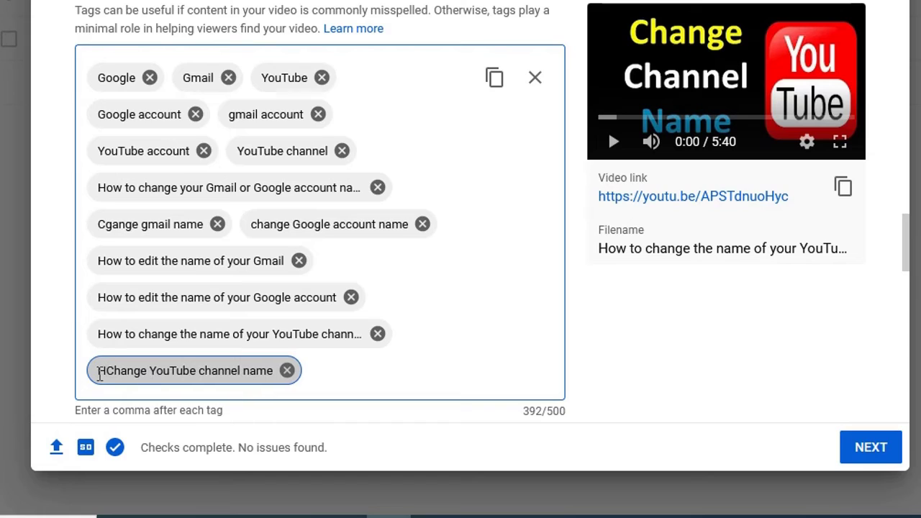
text(ow)
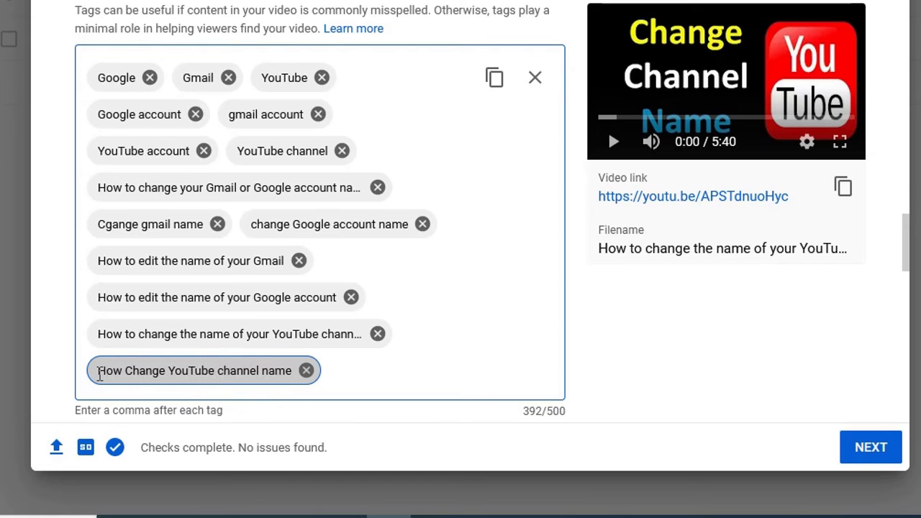
key(BackSpace)
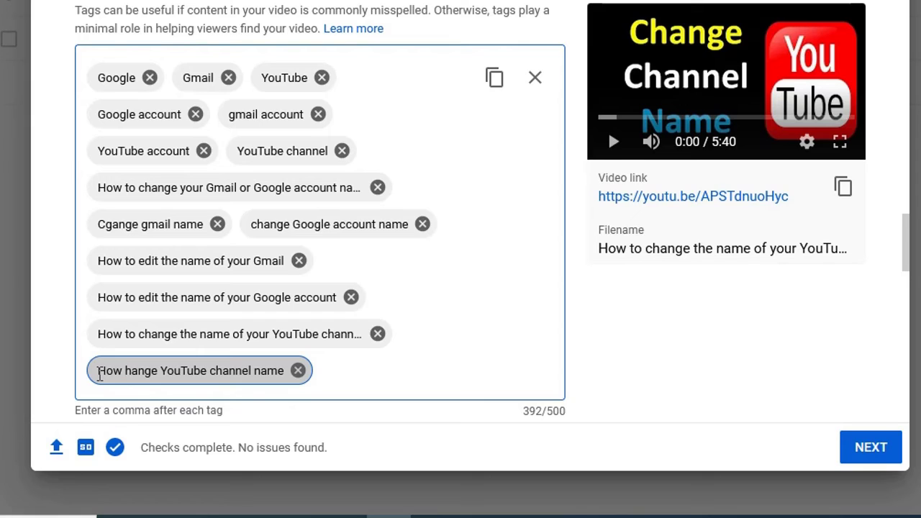
text(c)
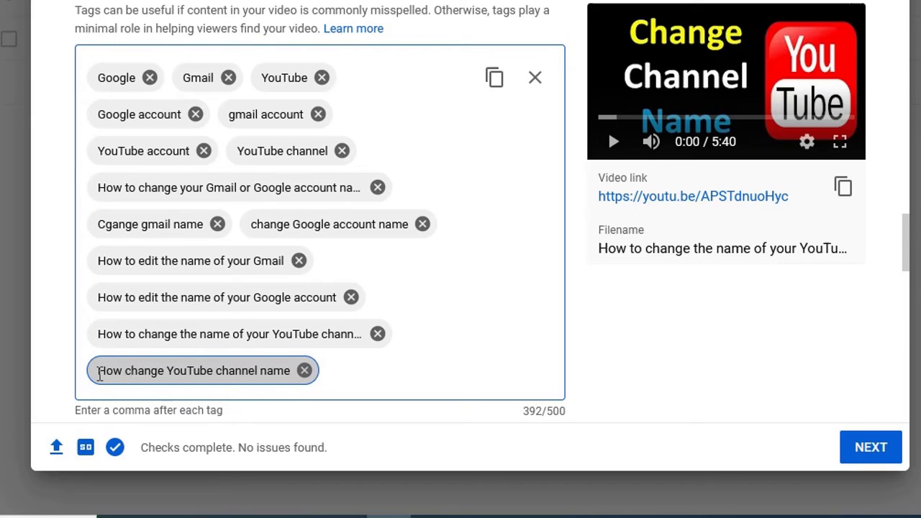
click(344, 364)
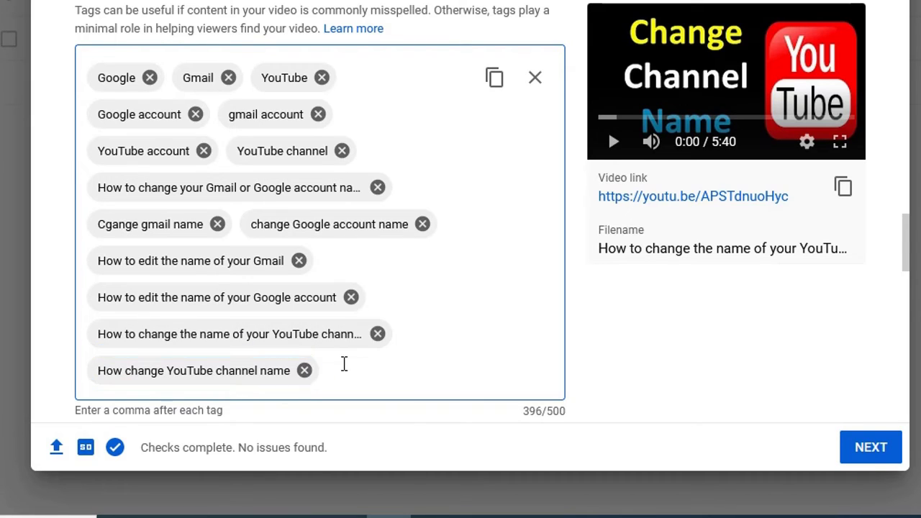
Step: Add the tag "How to edit the name of your YouTube channel" after the existing tags
text(How to eit)
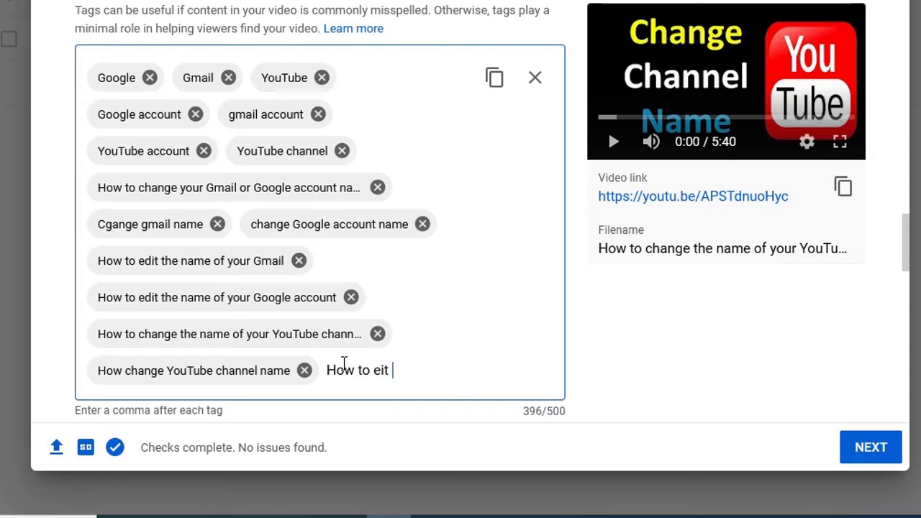
key(BackSpace)
key(BackSpace)
key(BackSpace)
text(dit)
text( You)
key(BackSpace)
key(BackSpace)
key(BackSpace)
text(the nam)
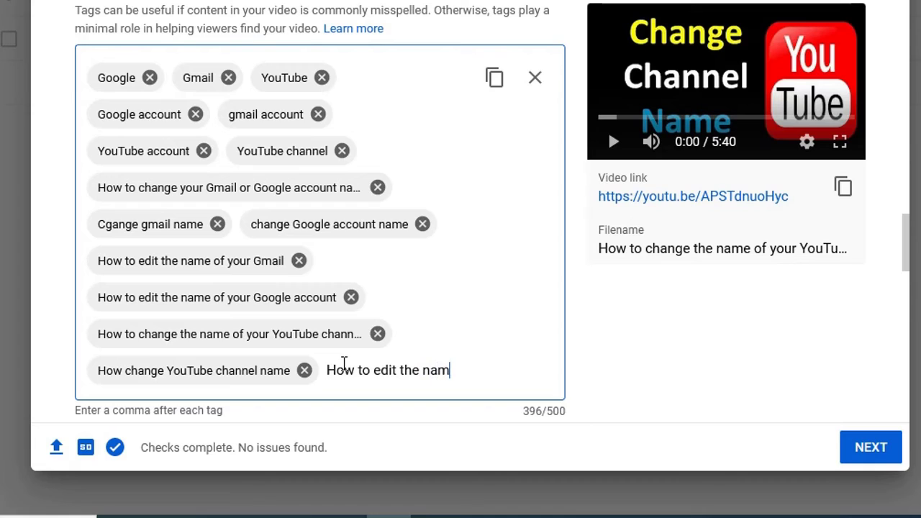
text(e of)
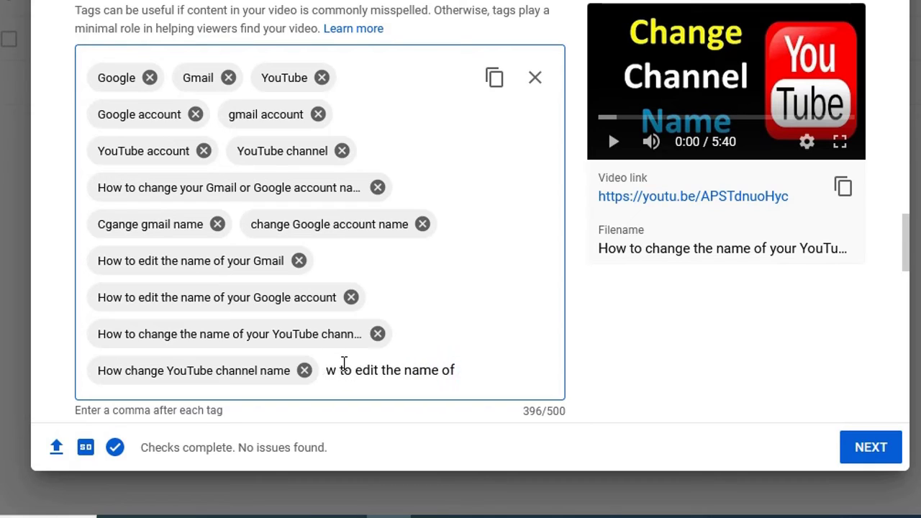
text( your)
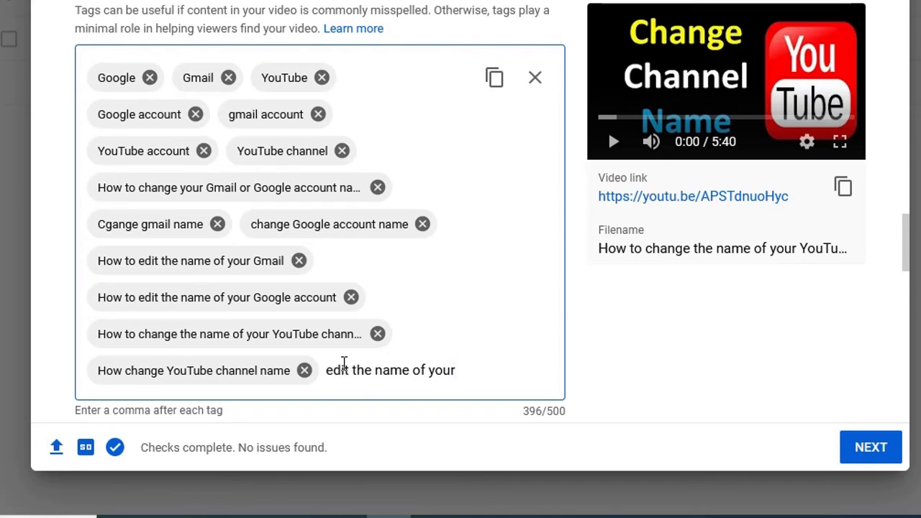
text( You)
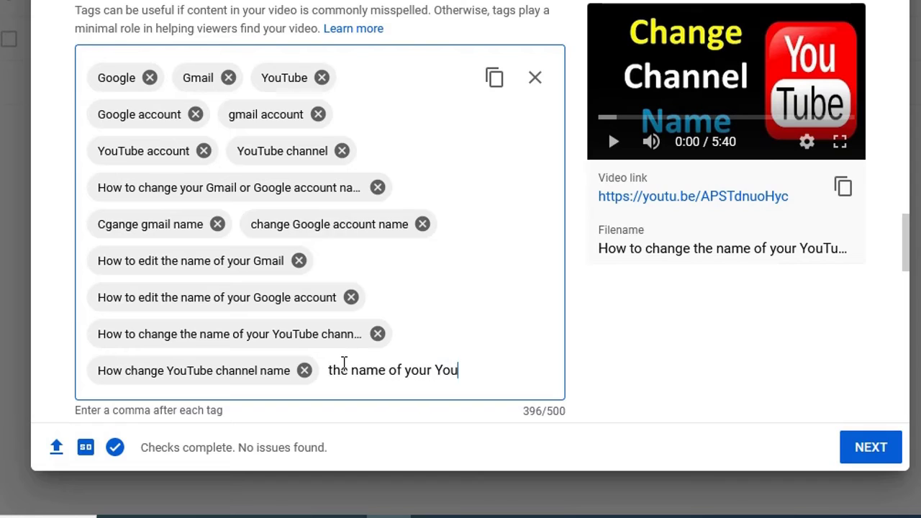
text(Tube )
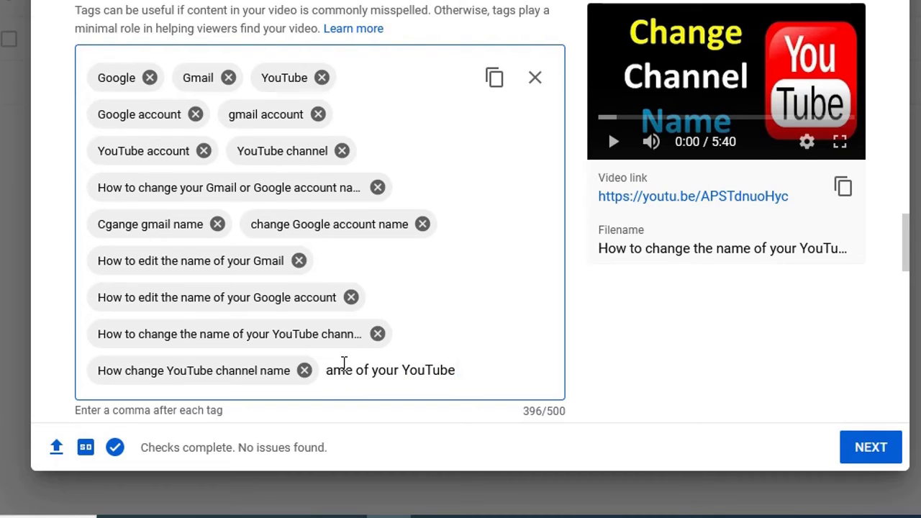
text(channel)
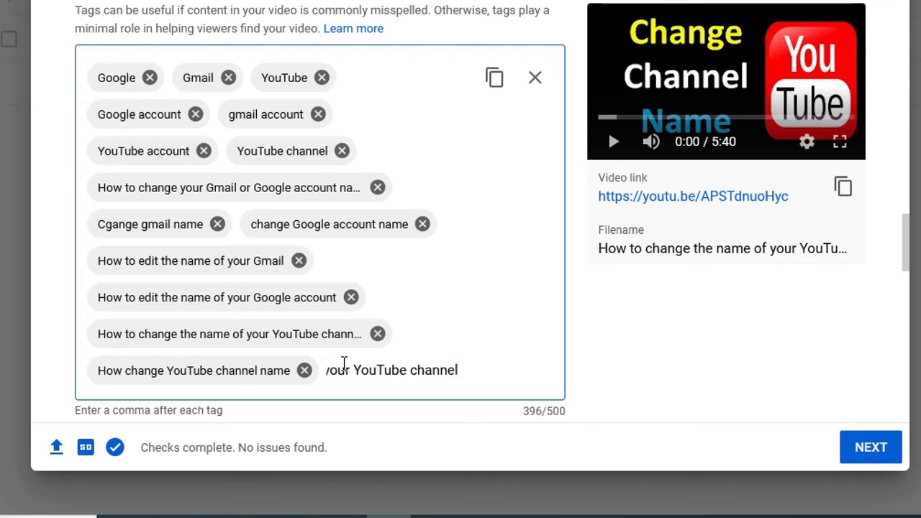
key(comma)
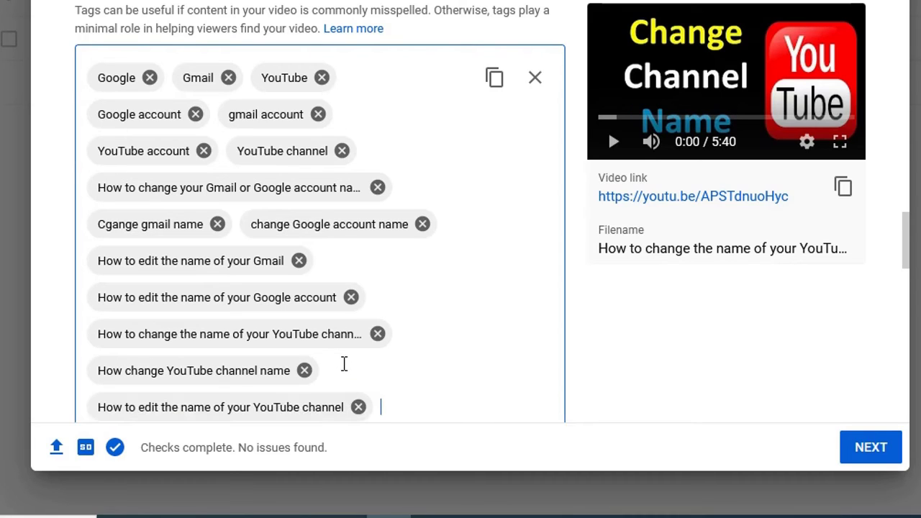
Step: Review the remaining video details: language and captions, recording date and location, license, Shorts sampling, category, comments and ratings, and the tag list
scroll(343, 363, down, 2)
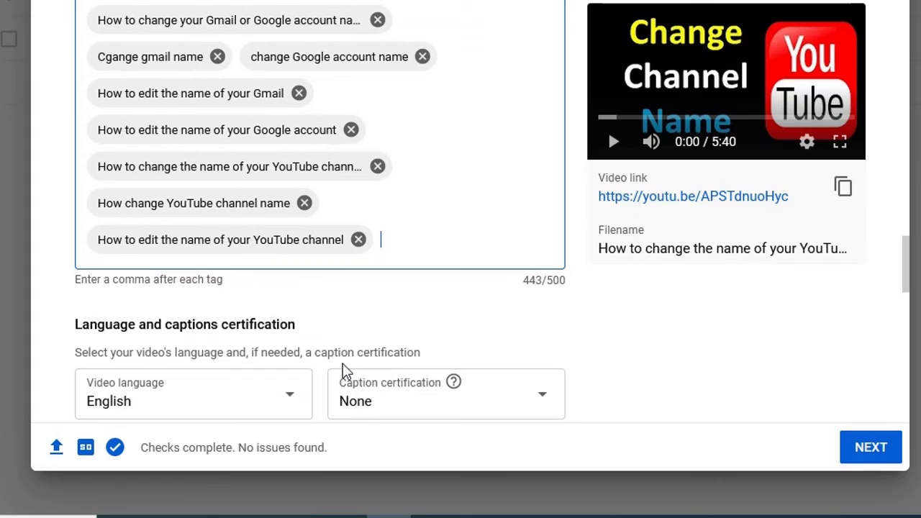
scroll(662, 363, down, 2)
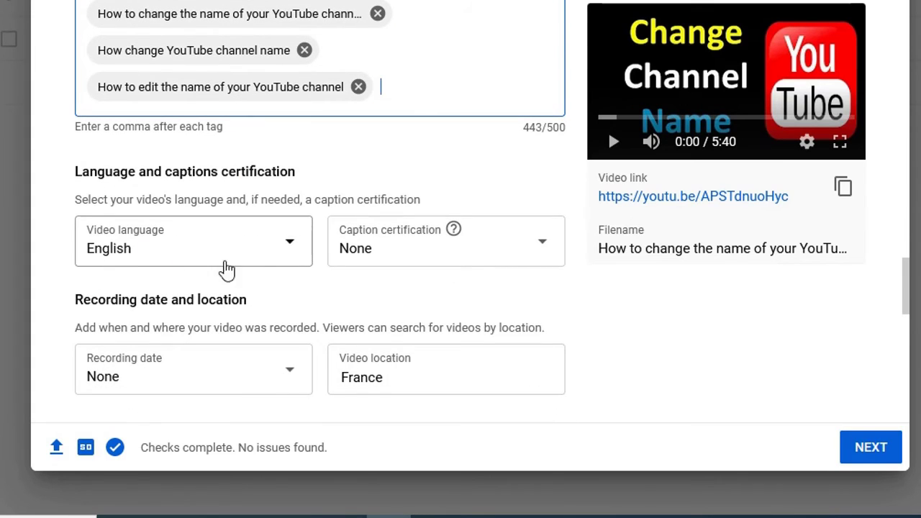
scroll(300, 286, down, 2)
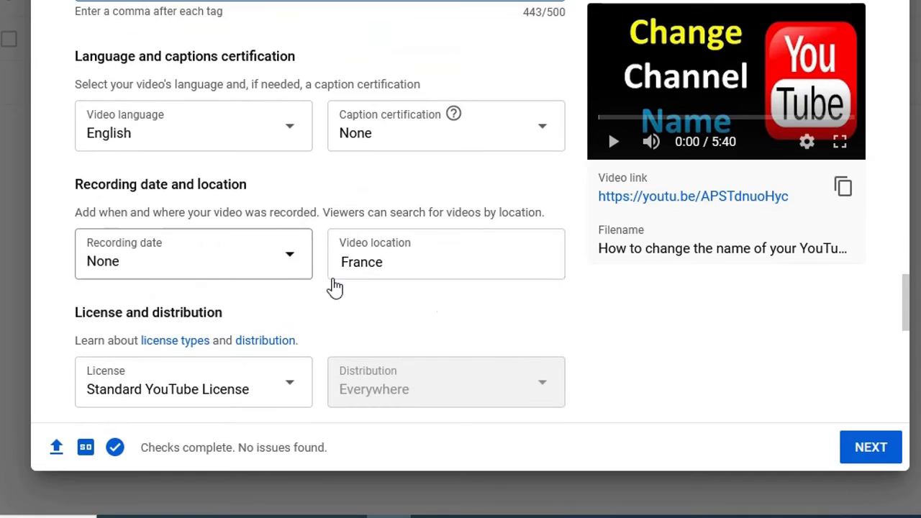
scroll(565, 327, down, 2)
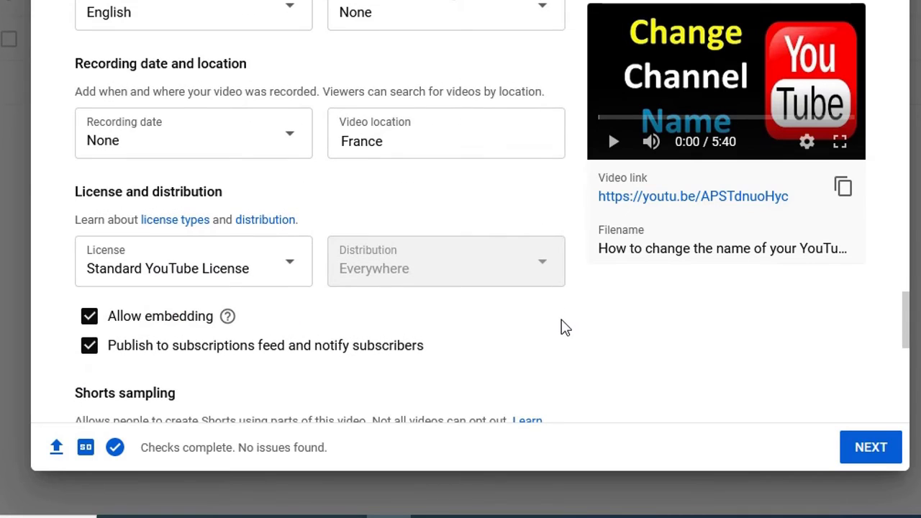
scroll(565, 328, down, 6)
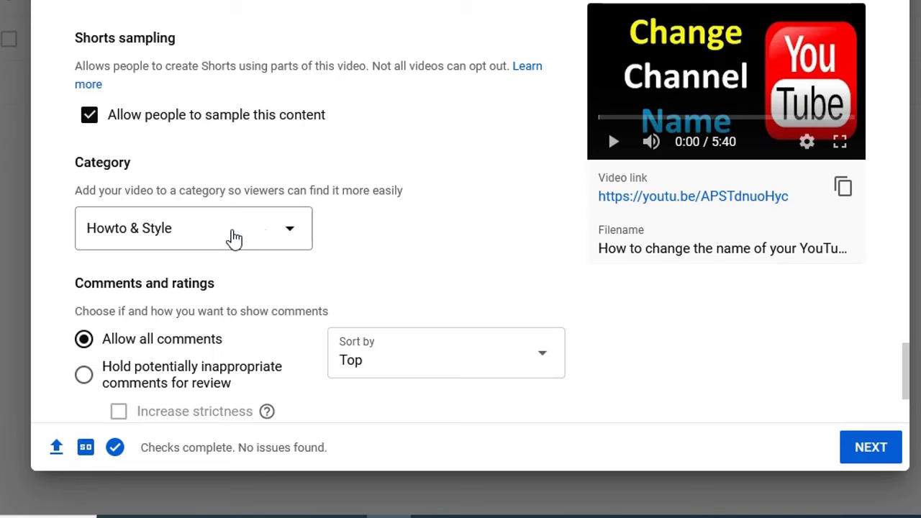
scroll(460, 223, down, 2)
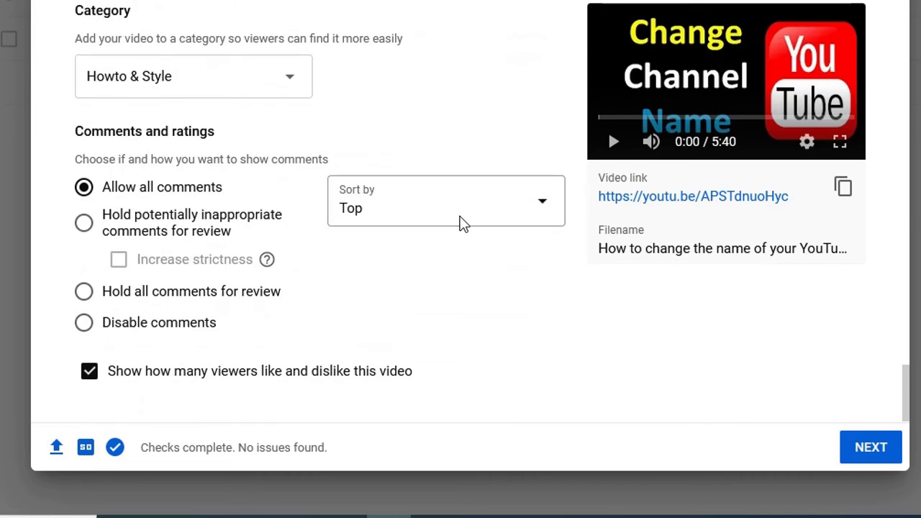
scroll(505, 301, down, 1)
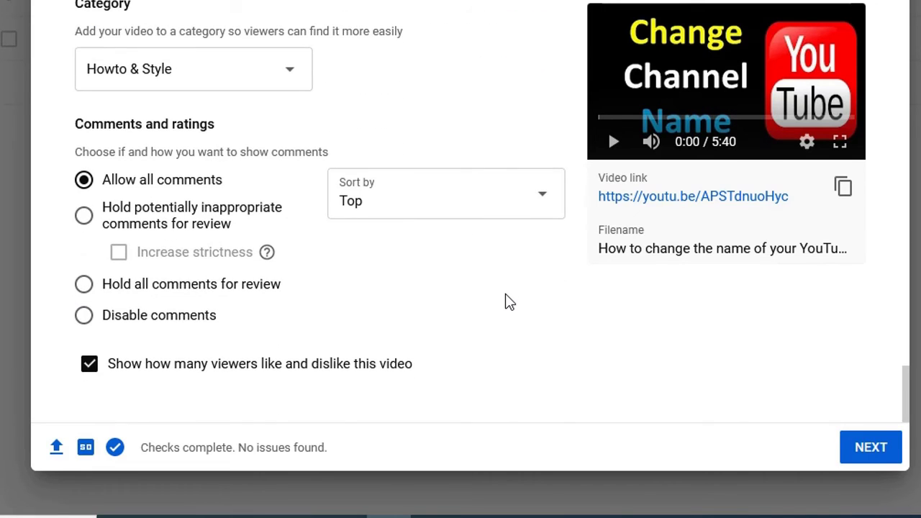
scroll(505, 303, up, 8)
scroll(508, 302, down, 3)
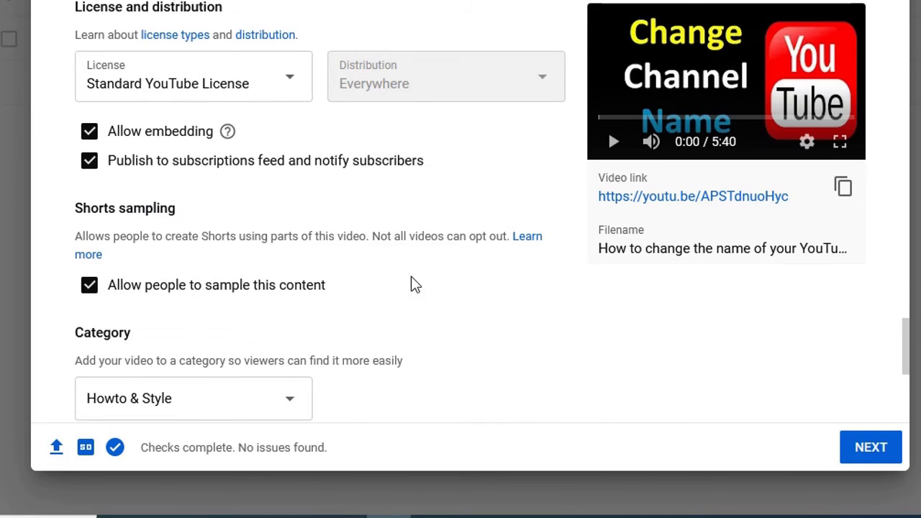
scroll(418, 317, down, 2)
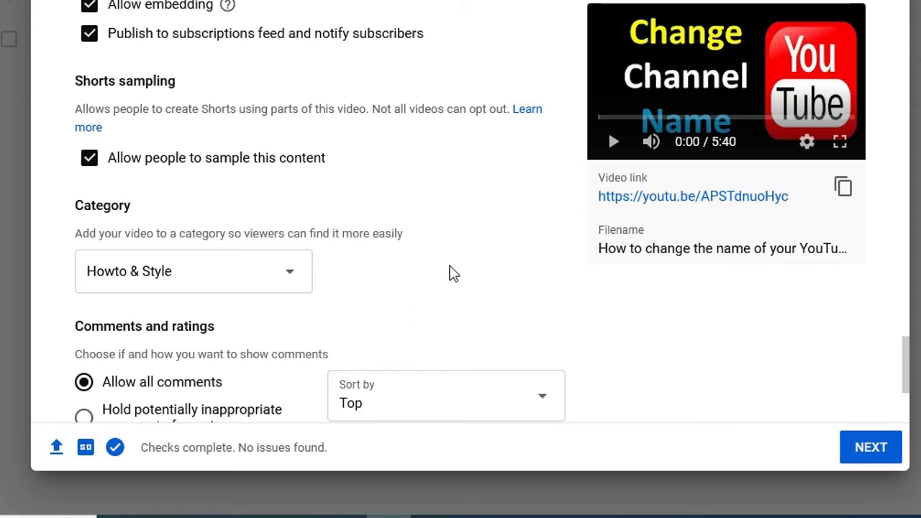
scroll(446, 246, up, 1)
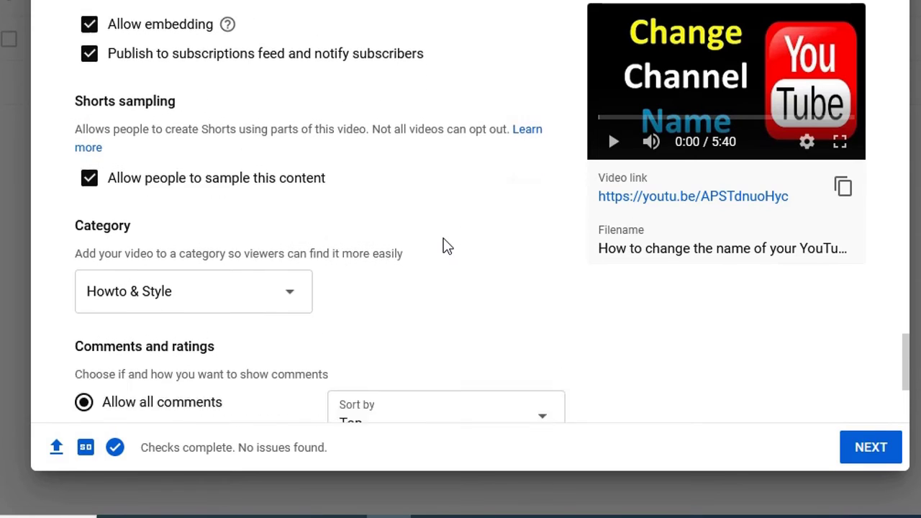
scroll(446, 246, down, 3)
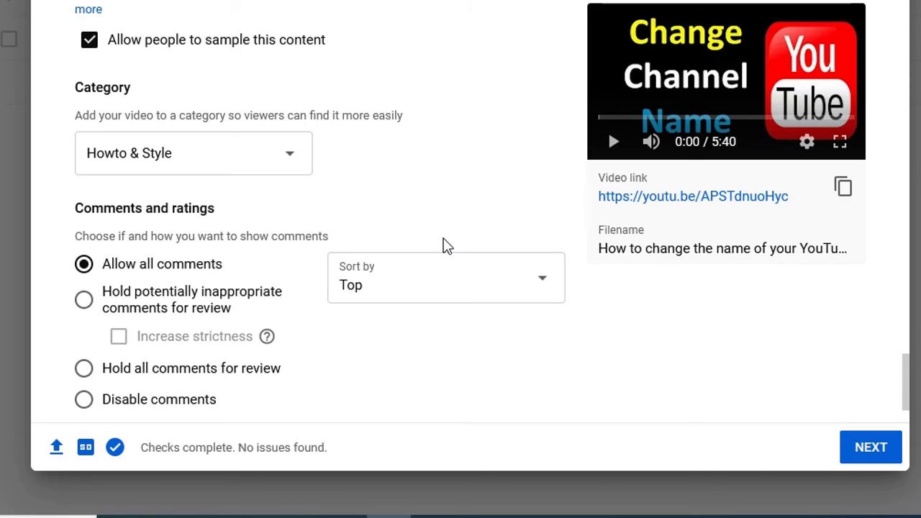
scroll(446, 246, up, 6)
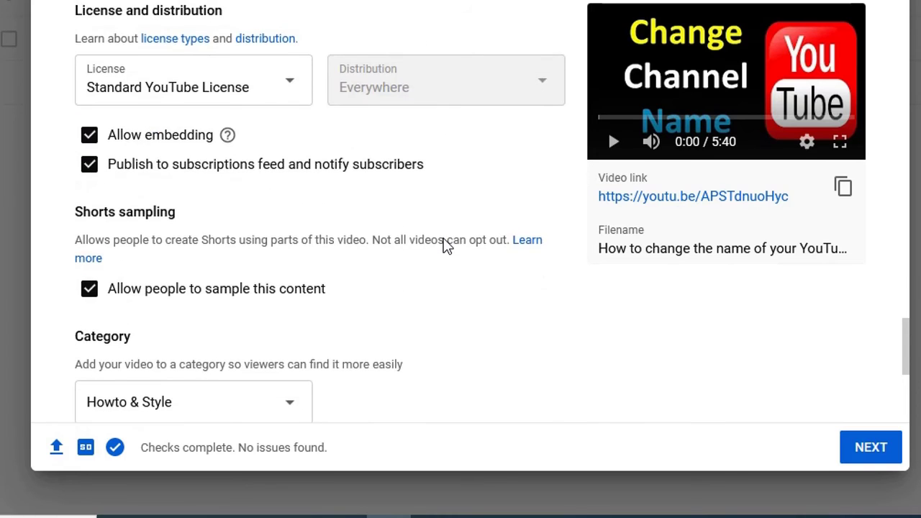
scroll(445, 241, up, 2)
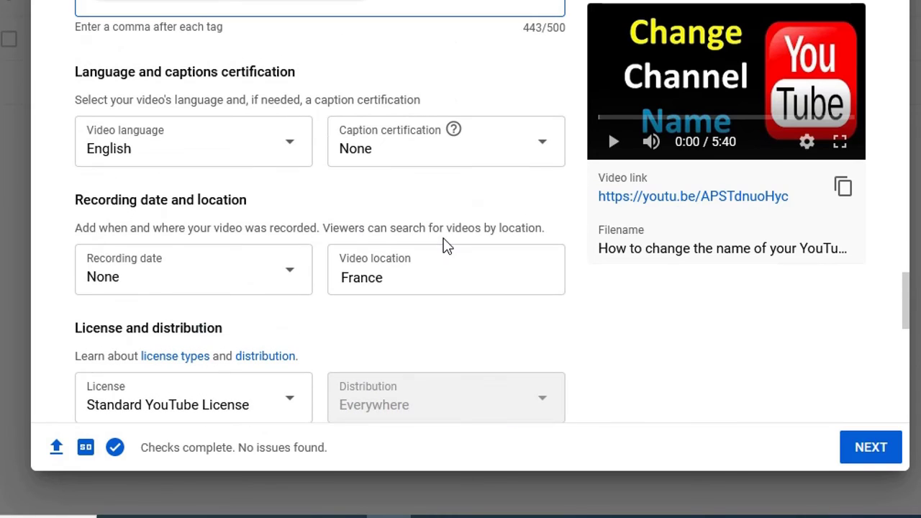
scroll(444, 246, up, 5)
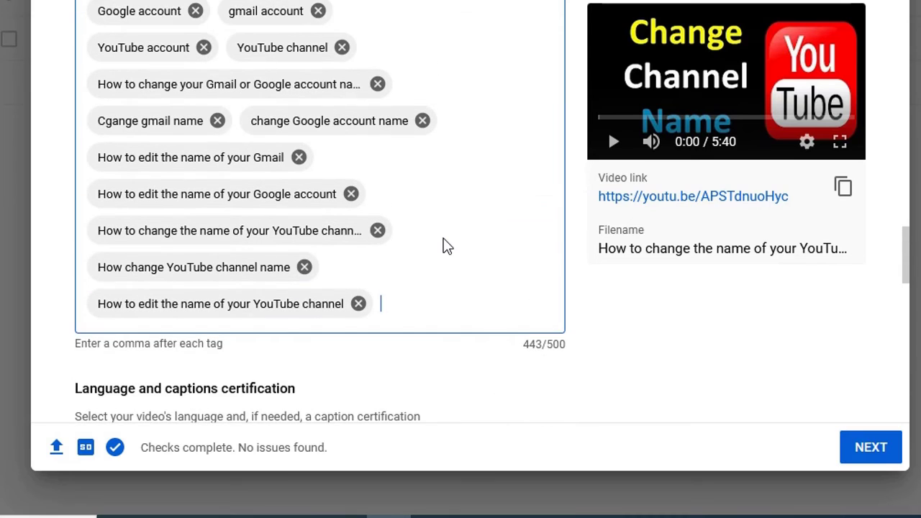
scroll(444, 246, up, 3)
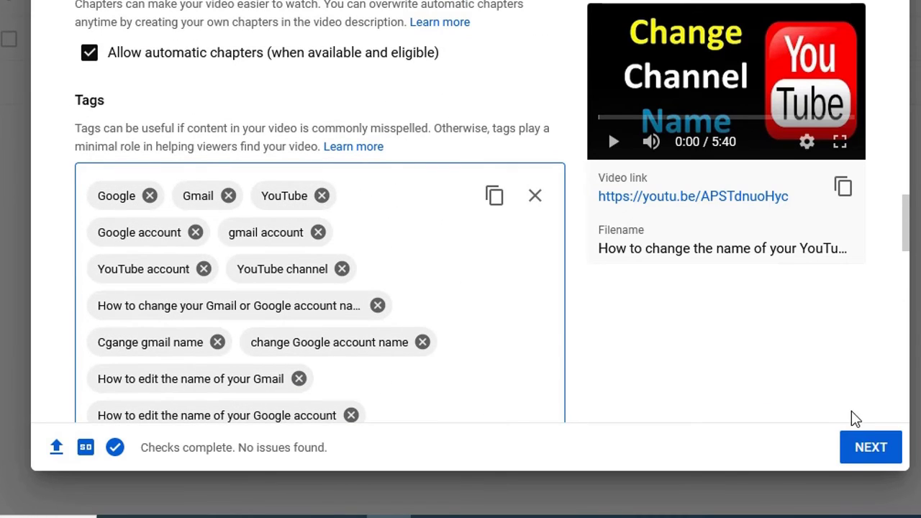
Step: Continue to the Monetization page of the upload and set the video's monetization to On
click(884, 451)
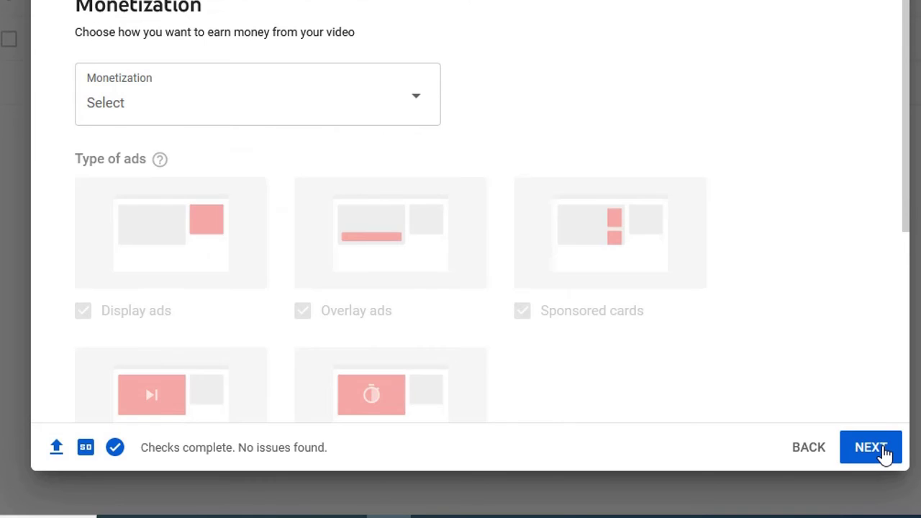
click(405, 107)
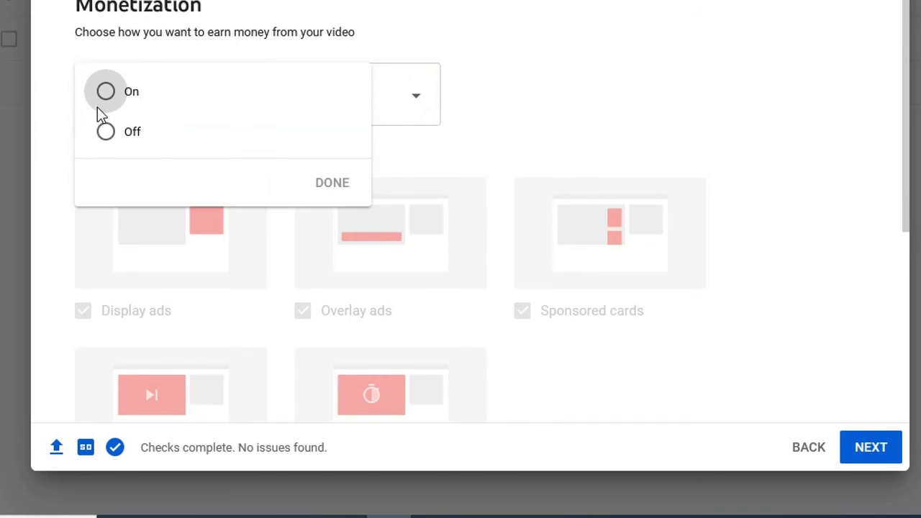
click(107, 100)
click(318, 185)
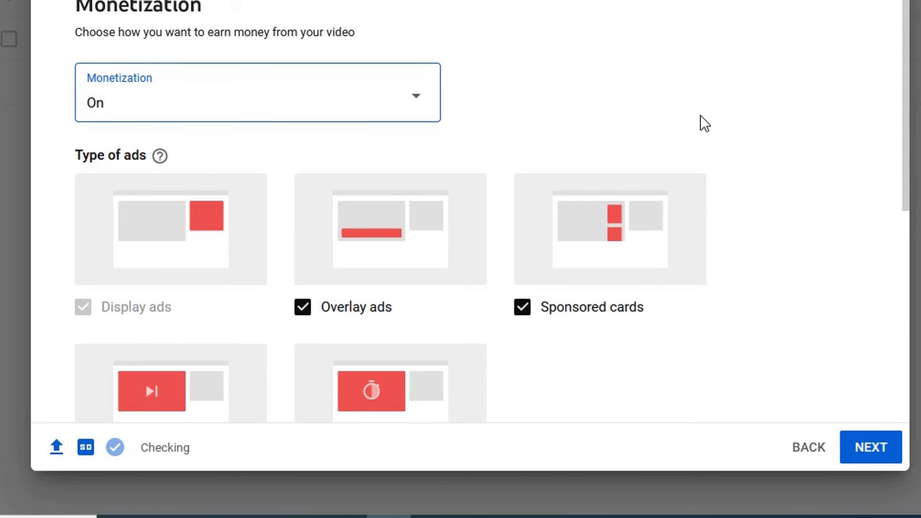
Step: Examine the enabled ad types and the pre-roll, mid-roll and post-roll location settings for the video
scroll(700, 116, down, 5)
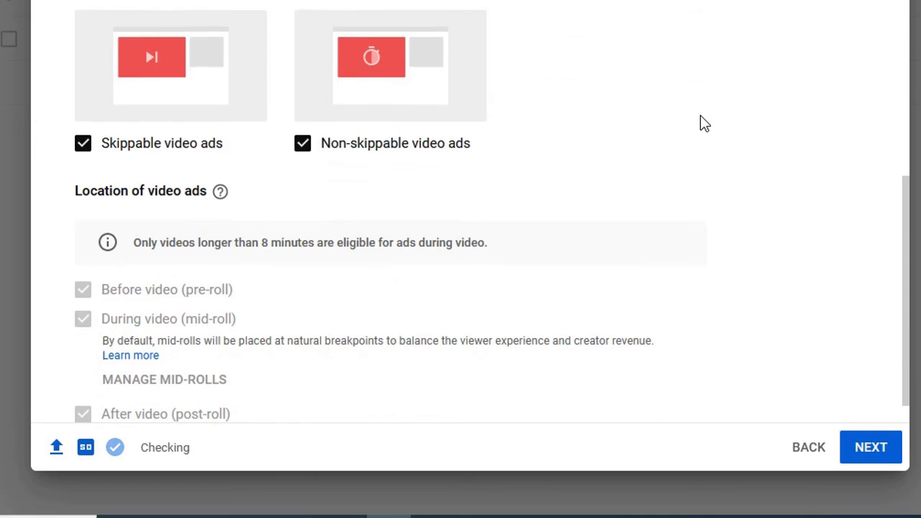
scroll(700, 115, down, 1)
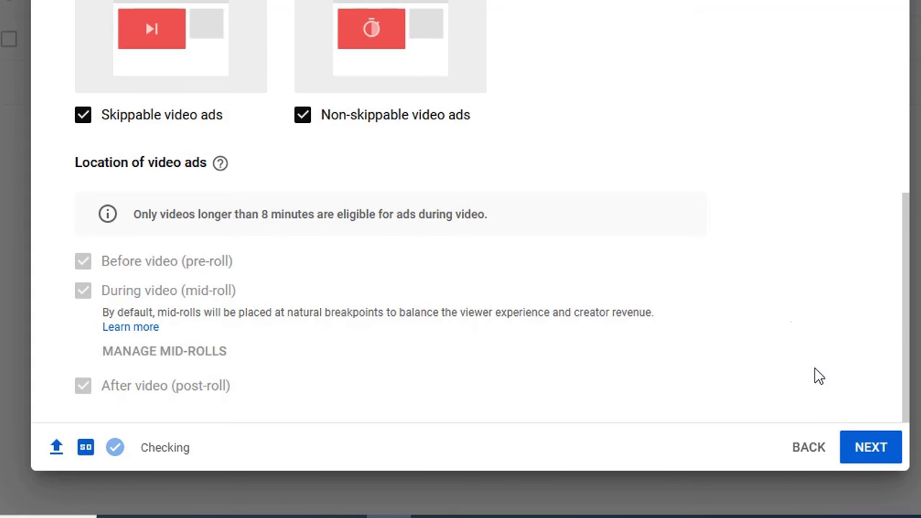
scroll(832, 412, up, 4)
scroll(831, 406, down, 4)
scroll(603, 119, up, 4)
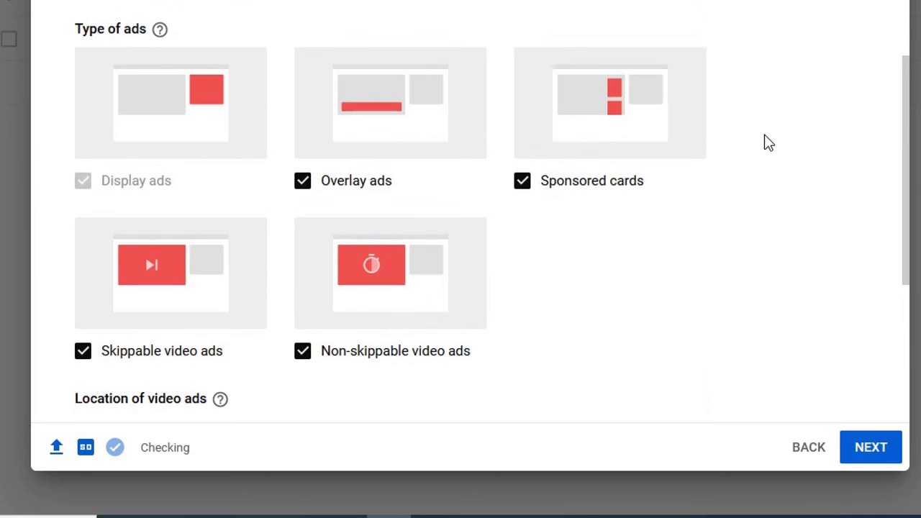
scroll(764, 142, up, 2)
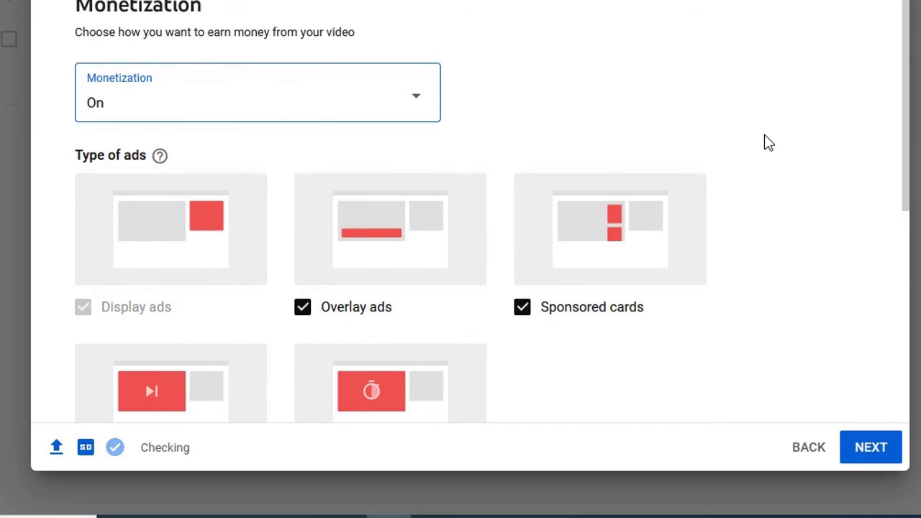
scroll(768, 142, down, 5)
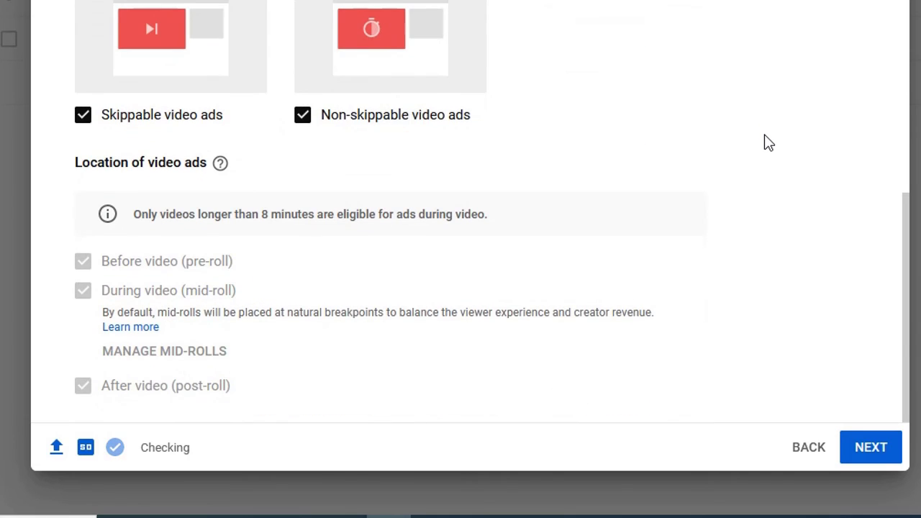
scroll(768, 142, up, 3)
scroll(768, 143, down, 2)
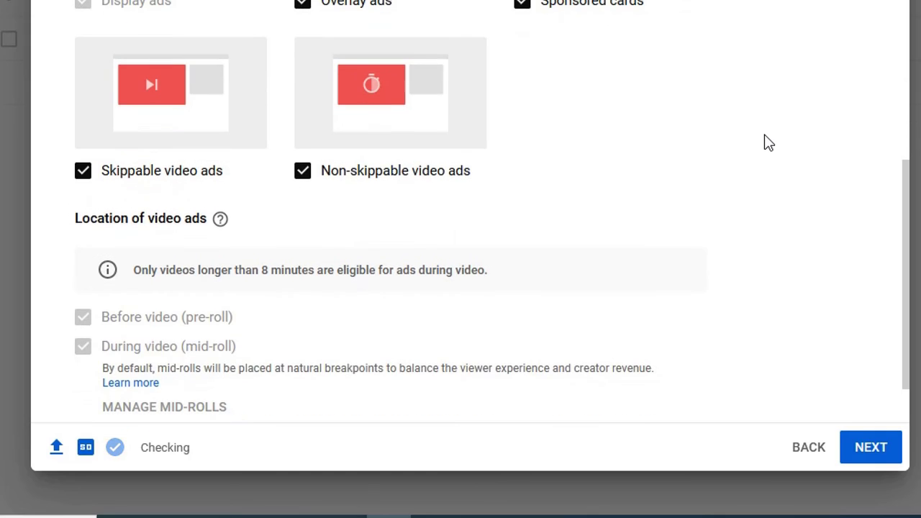
scroll(768, 142, up, 1)
scroll(768, 142, down, 1)
scroll(768, 142, down, 2)
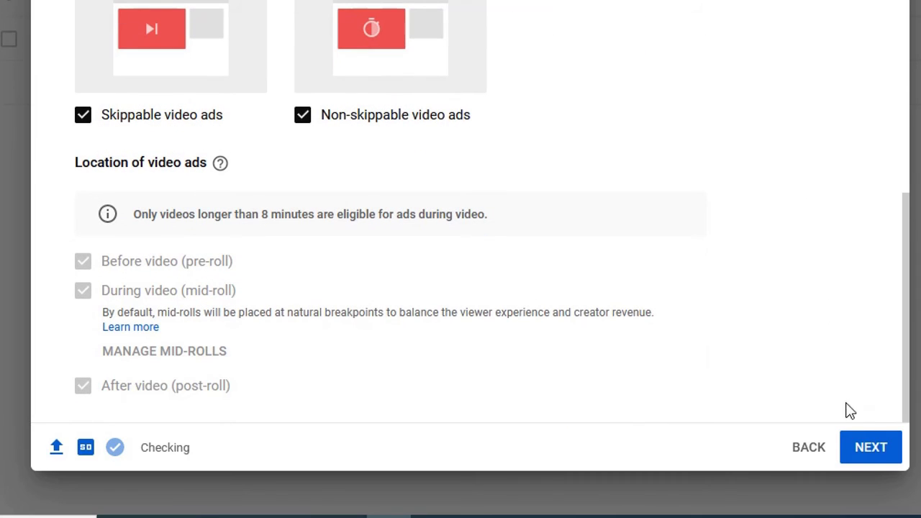
Step: Continue to the Ad suitability page, rate the video as "None of the above" and submit the rating
click(869, 448)
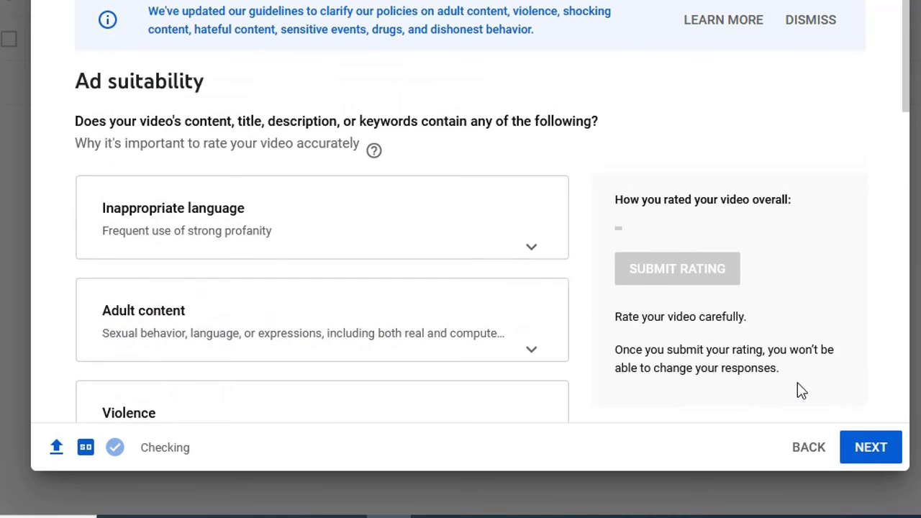
scroll(527, 345, down, 5)
scroll(527, 345, down, 8)
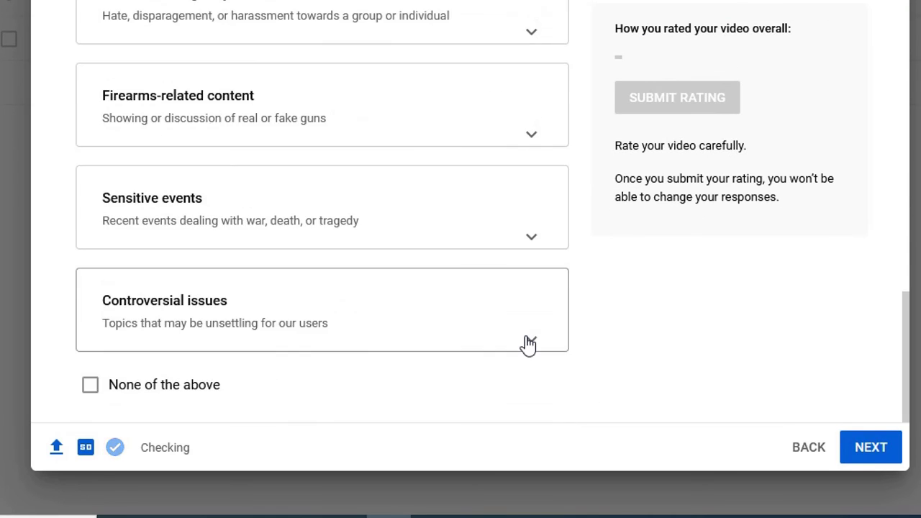
click(140, 388)
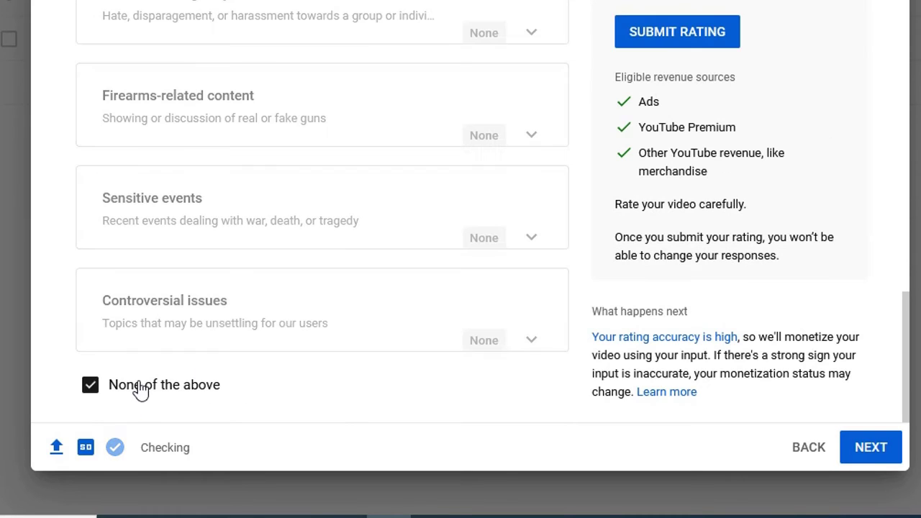
click(669, 36)
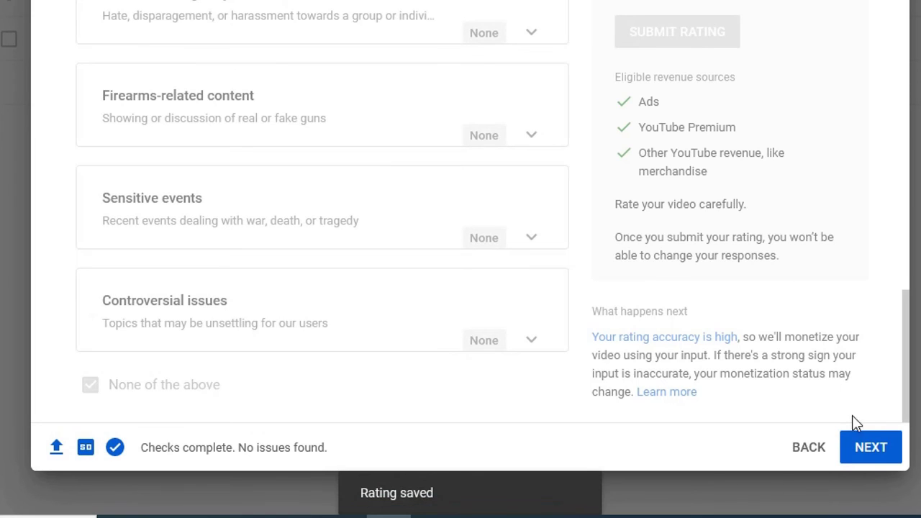
Step: Continue to the Video elements page and start adding an end screen to the video
click(870, 451)
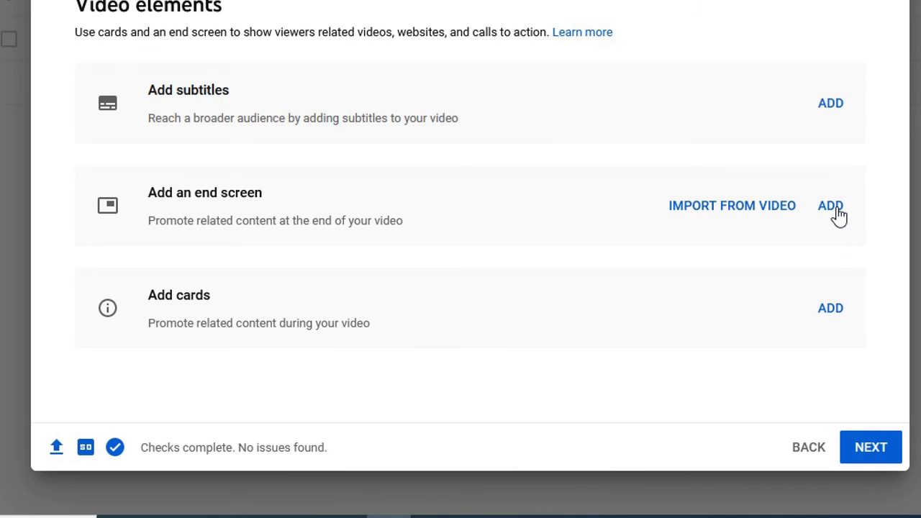
click(835, 210)
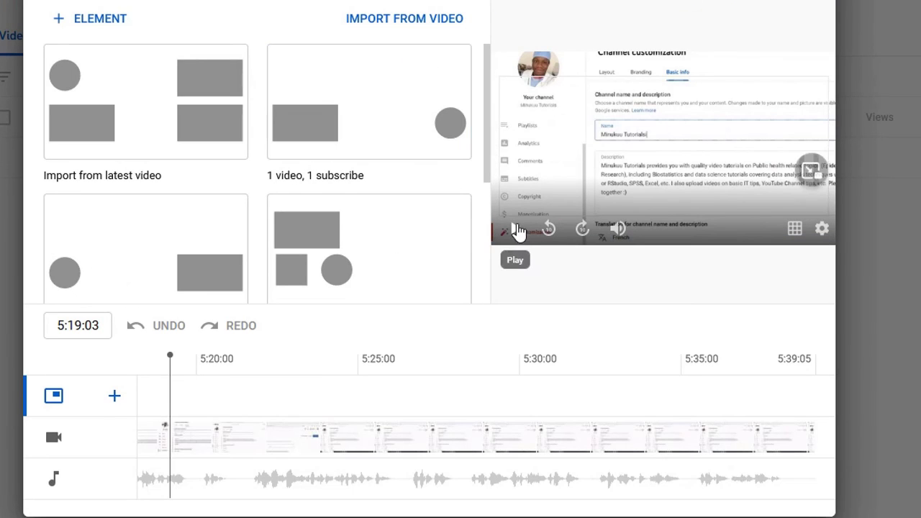
Step: Preview the closing seconds of the video for the end screen's timing and place the playhead at 5:34:10
click(518, 228)
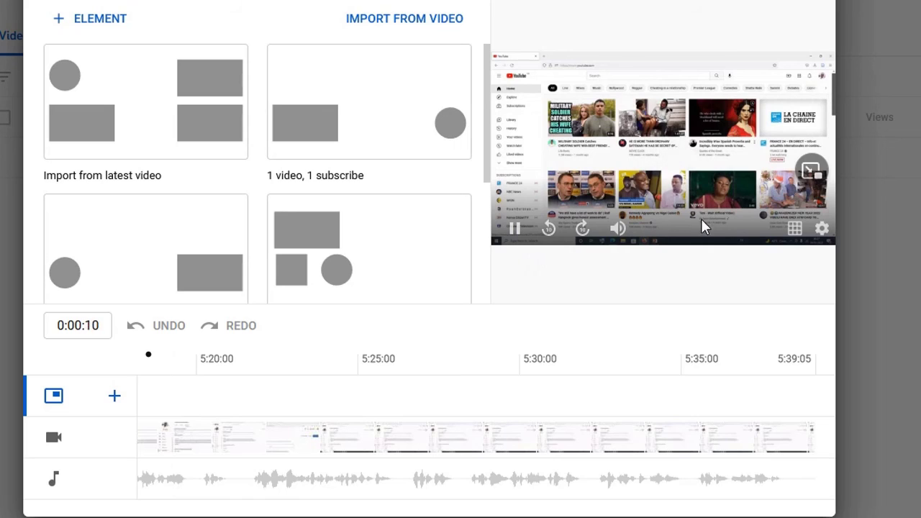
click(629, 401)
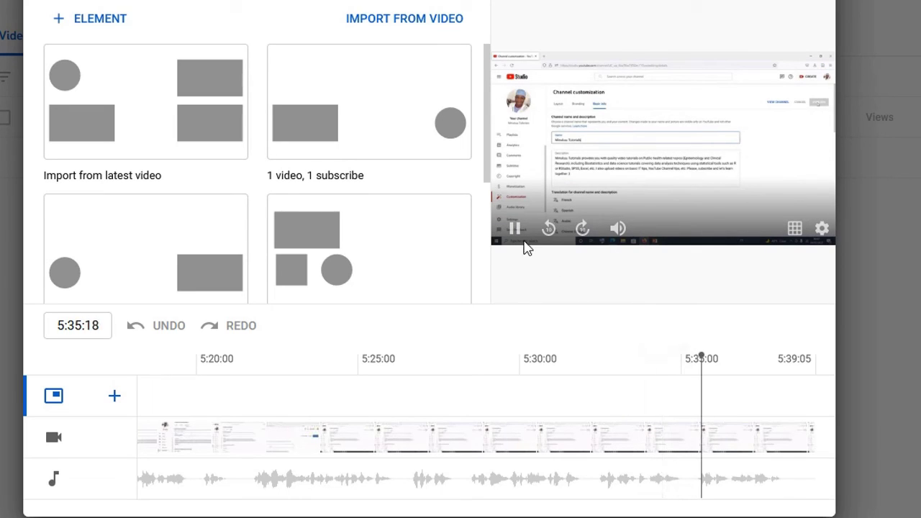
click(515, 238)
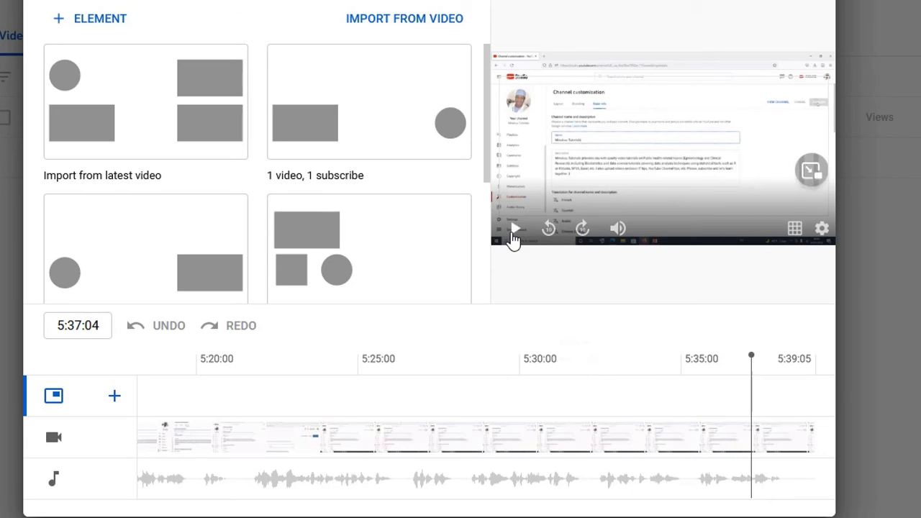
click(514, 238)
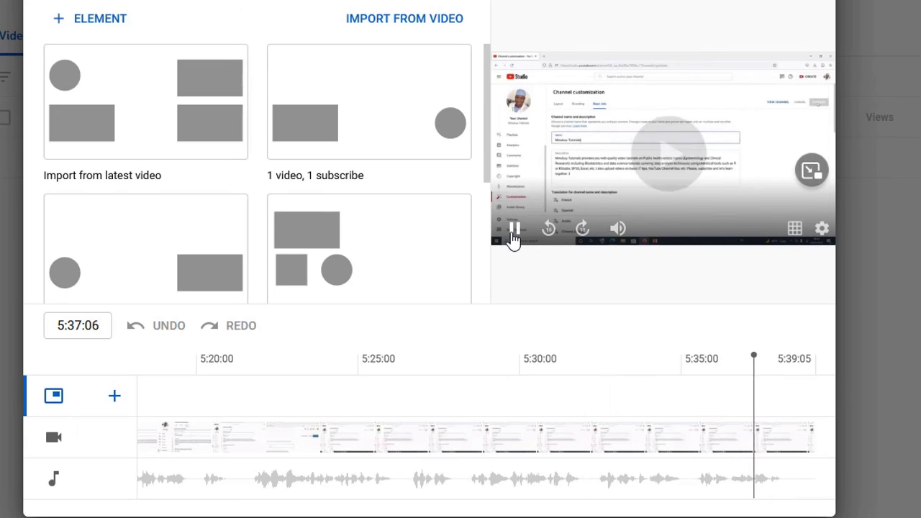
click(705, 400)
click(661, 395)
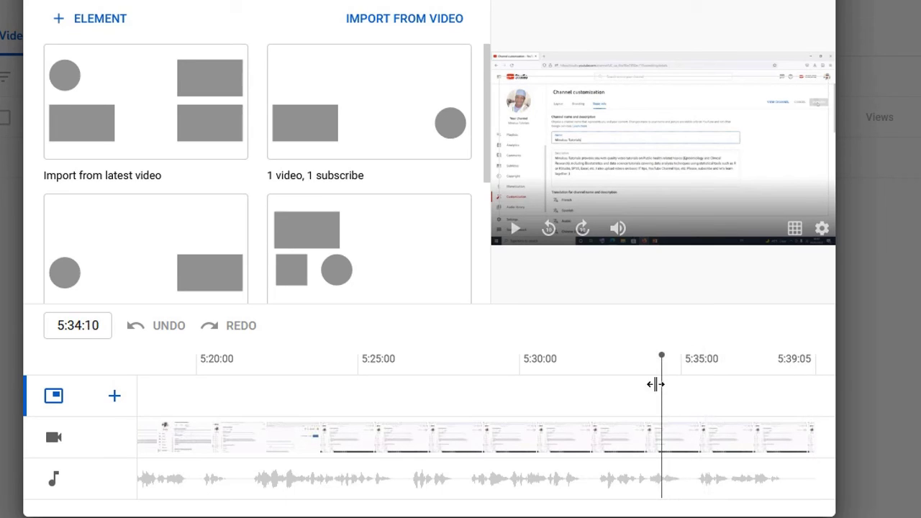
click(508, 232)
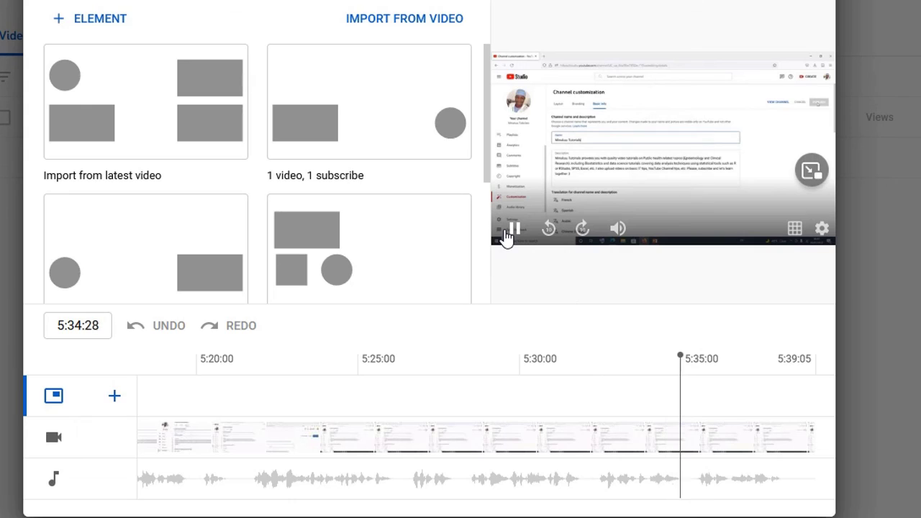
click(519, 232)
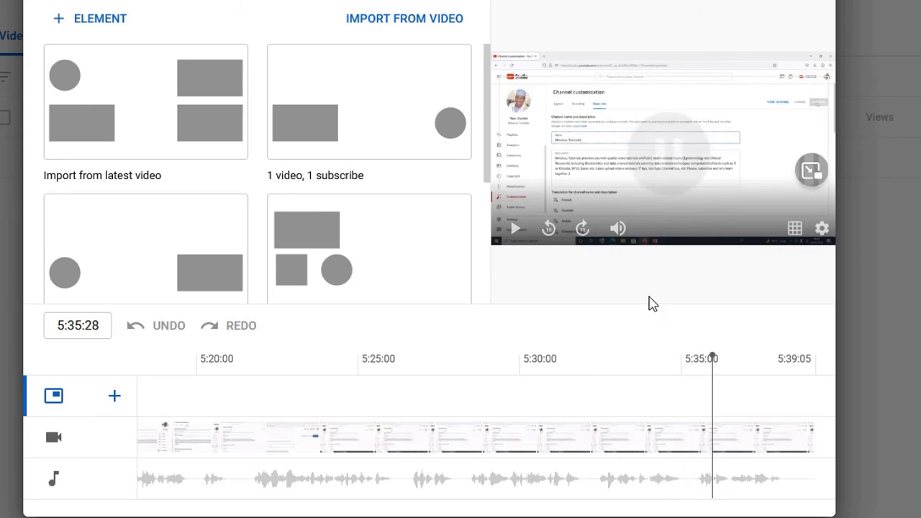
click(661, 370)
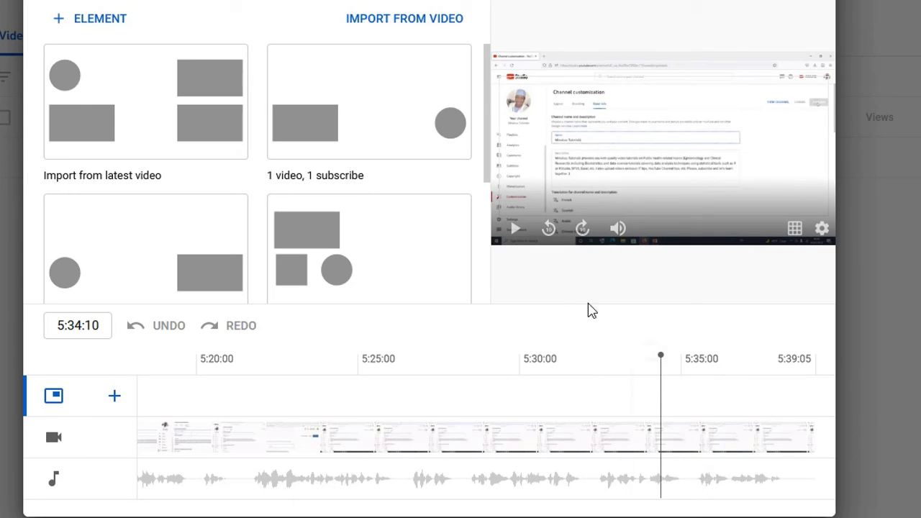
Step: Add a Subscribe element and a video element featuring "How to change your Gmail or Google account name" to the end screen
click(128, 28)
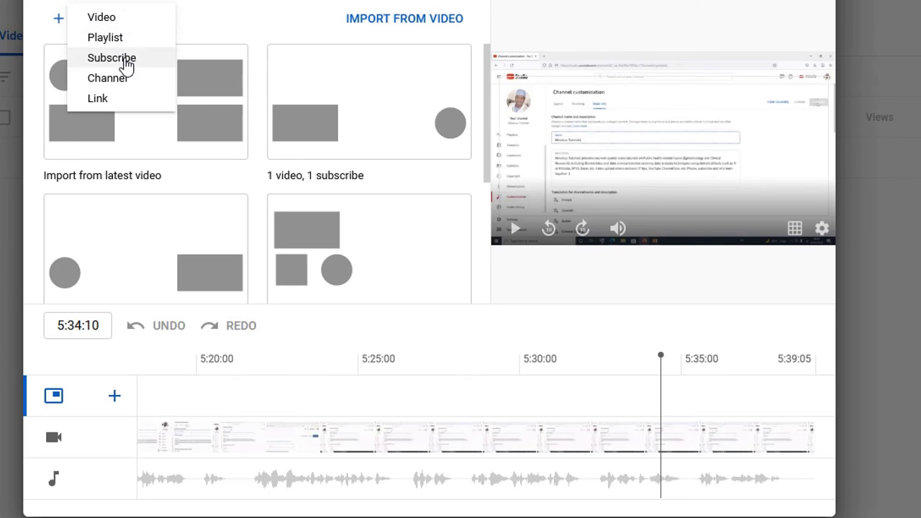
click(126, 59)
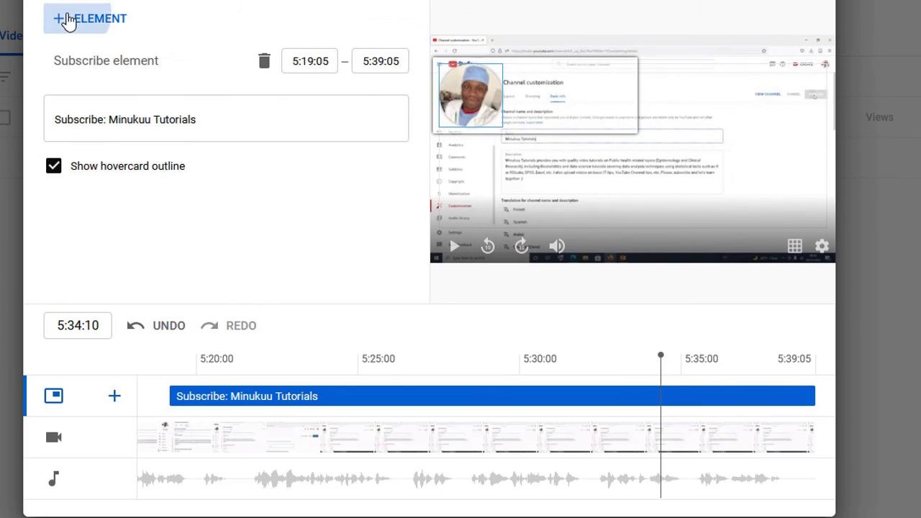
click(68, 20)
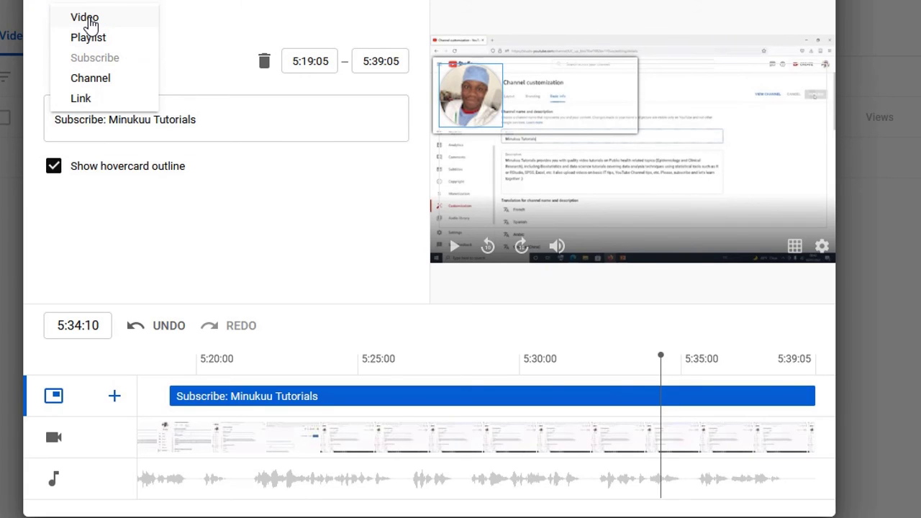
click(88, 19)
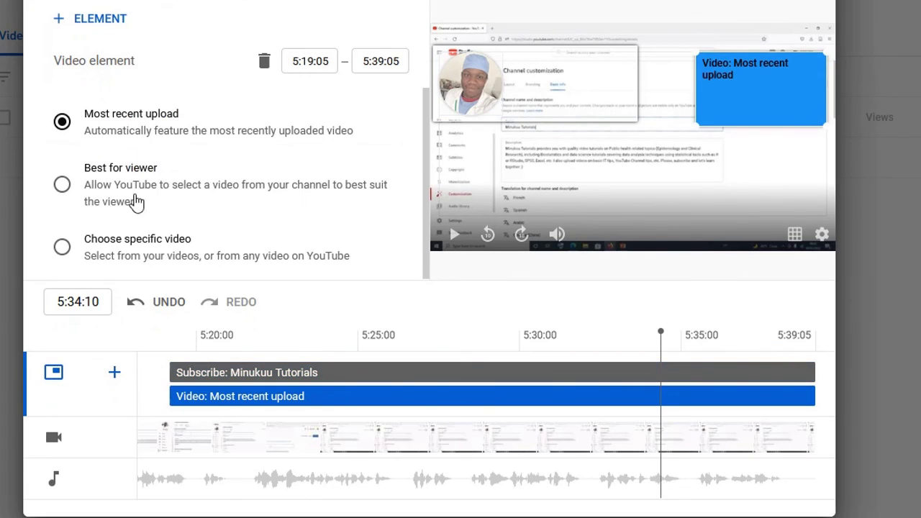
click(143, 261)
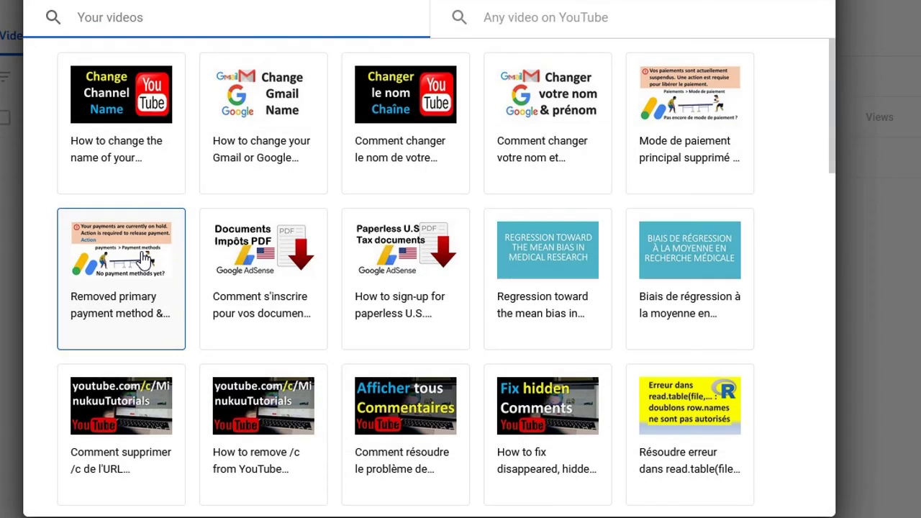
click(253, 132)
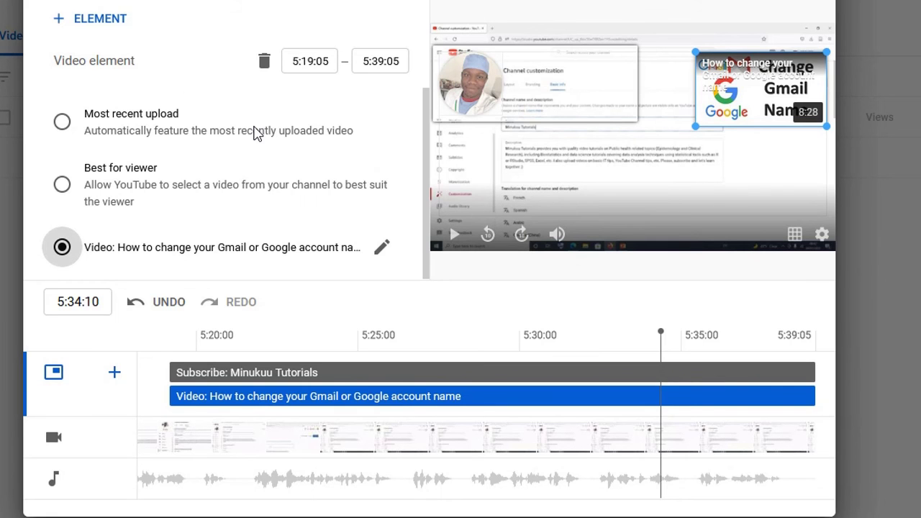
Step: Add a second video element featuring "How to sign-up for paperless U.S. withholding tax documents in AdSense"
click(99, 20)
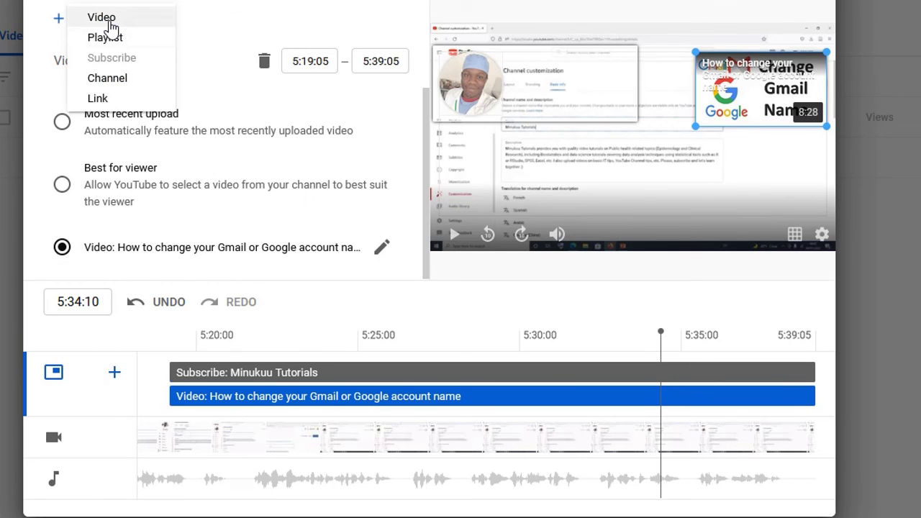
click(107, 21)
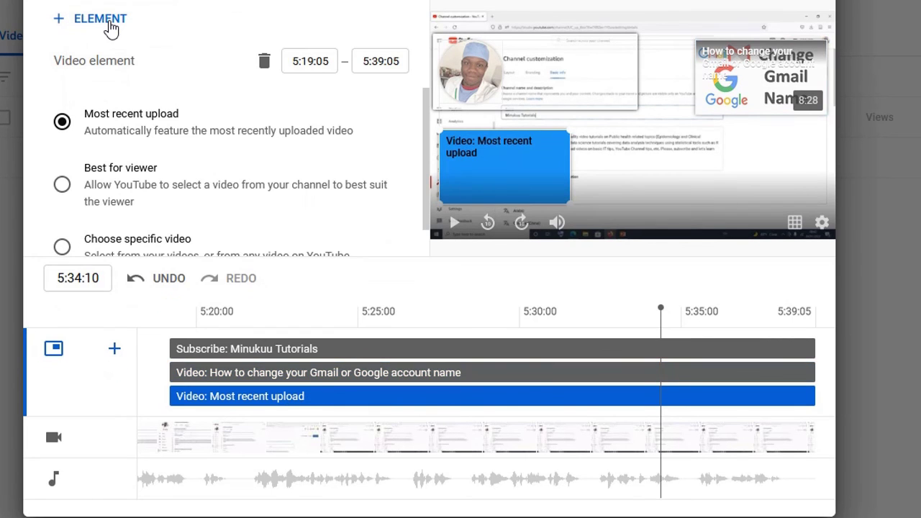
click(166, 251)
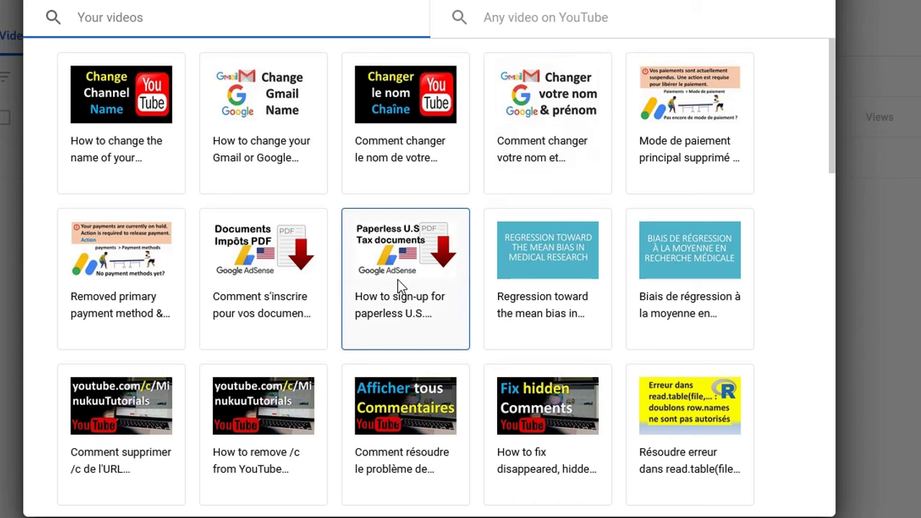
scroll(400, 287, down, 1)
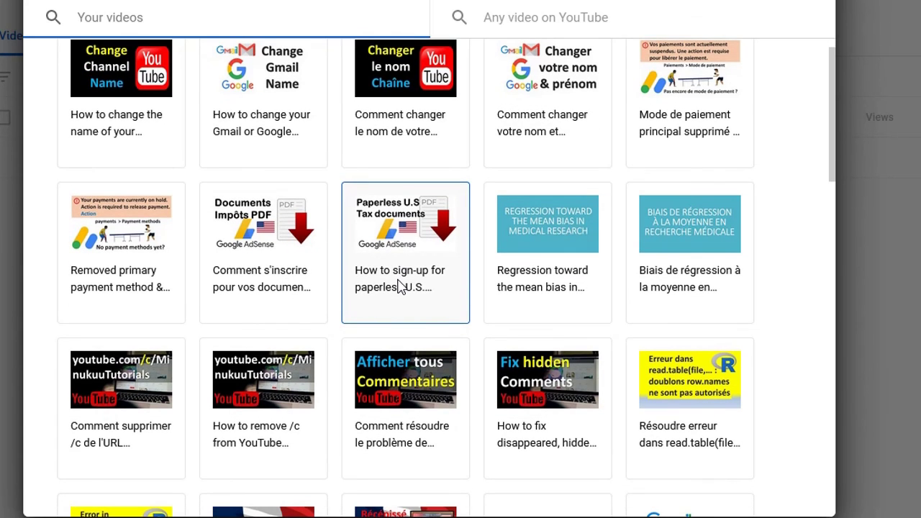
click(400, 287)
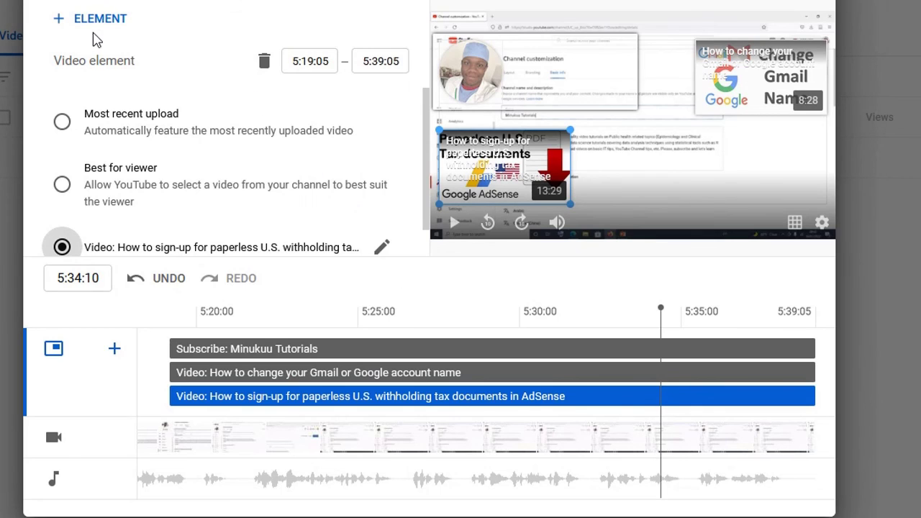
Step: Add a third video element featuring "How to fix disappeared, hidden or missing new YouTube comments" and save the end screen
click(96, 29)
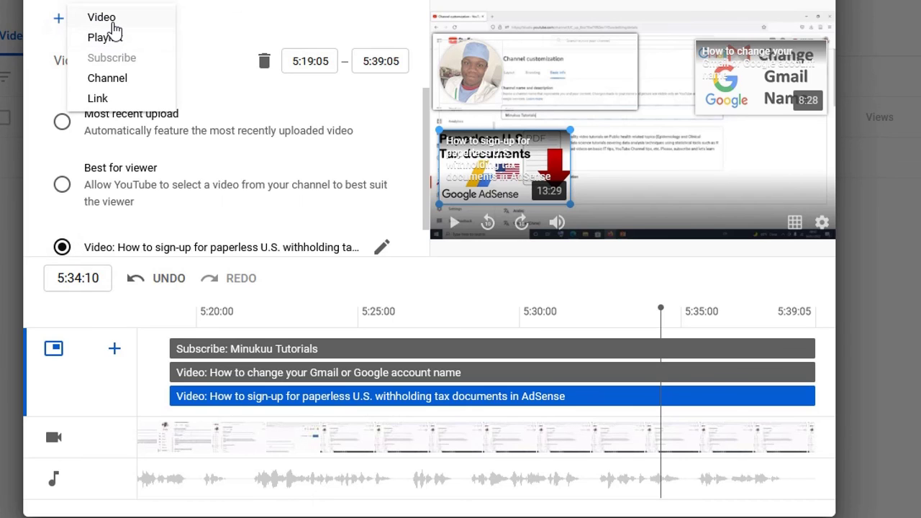
click(113, 24)
scroll(179, 194, down, 1)
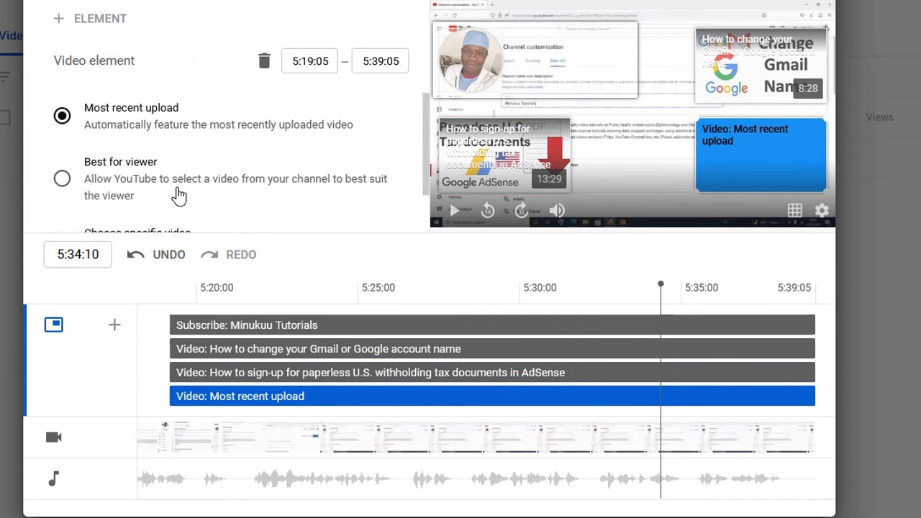
scroll(179, 194, down, 1)
click(179, 196)
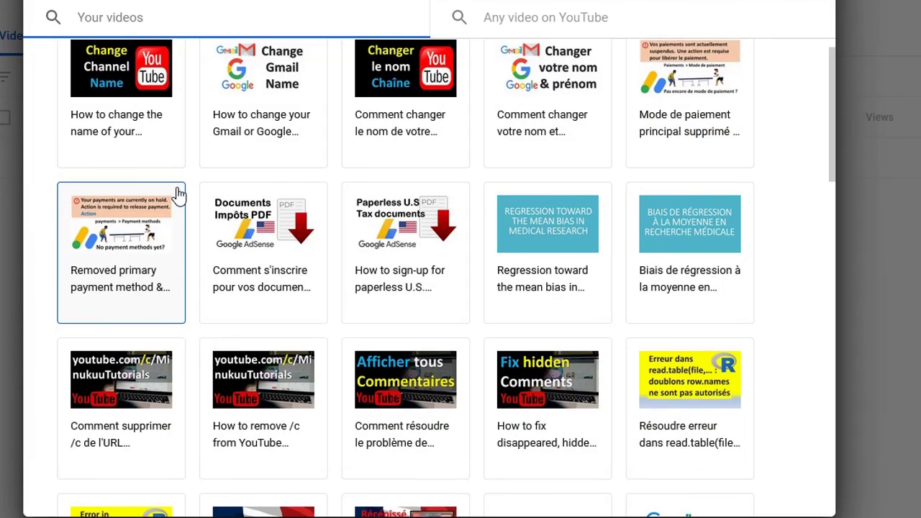
scroll(179, 195, down, 3)
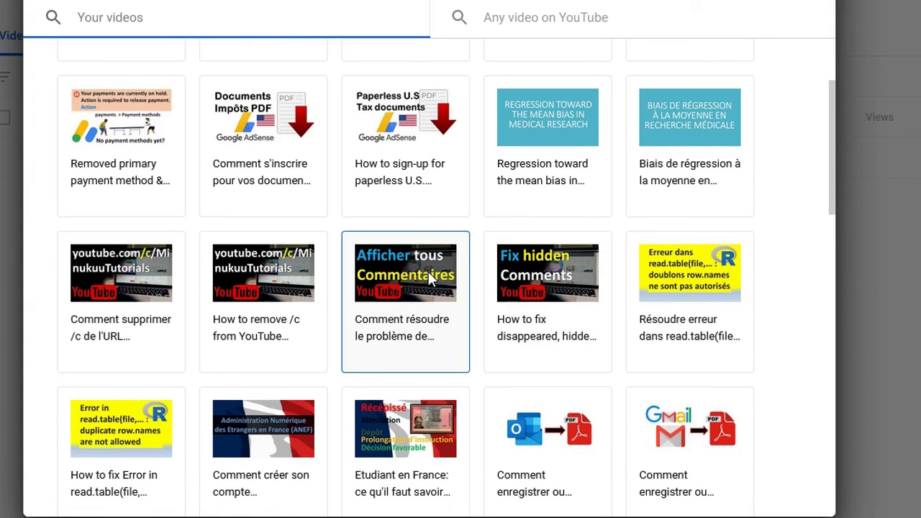
click(518, 284)
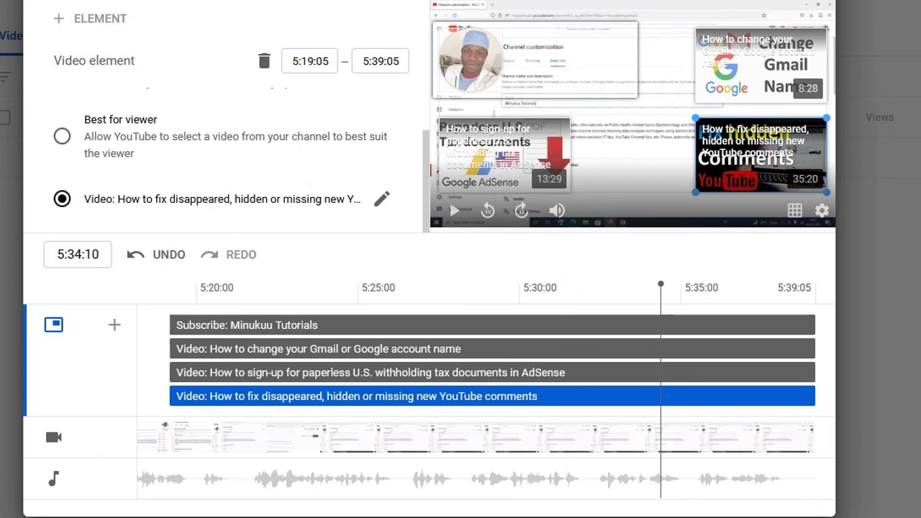
click(784, 1)
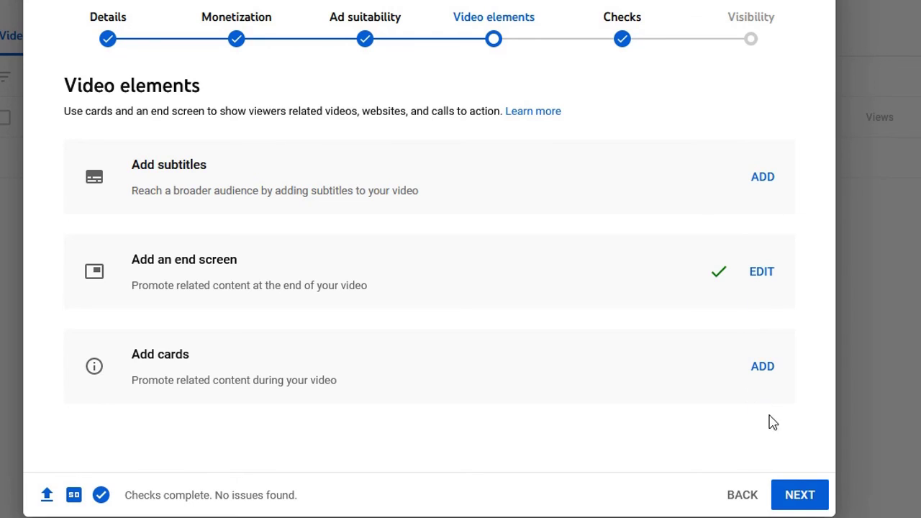
Step: Continue past the Checks page to Visibility and save the video as Unlisted
click(789, 500)
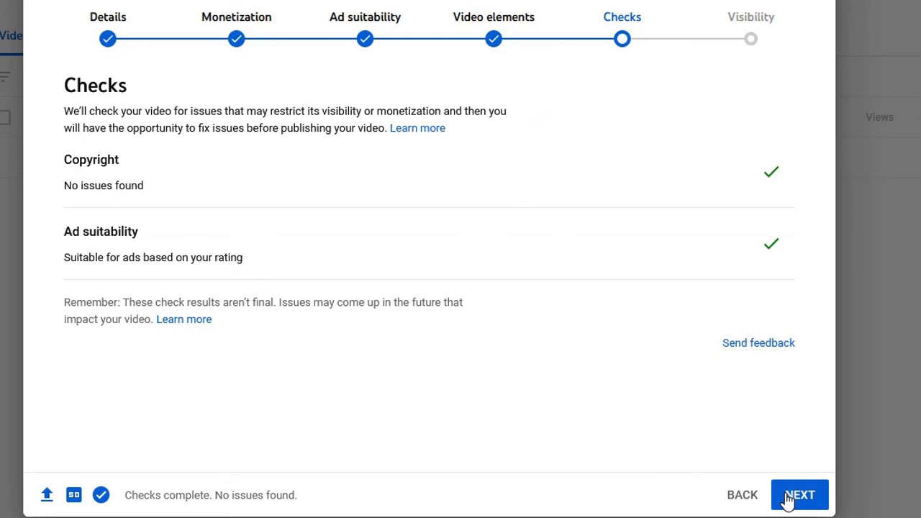
click(789, 499)
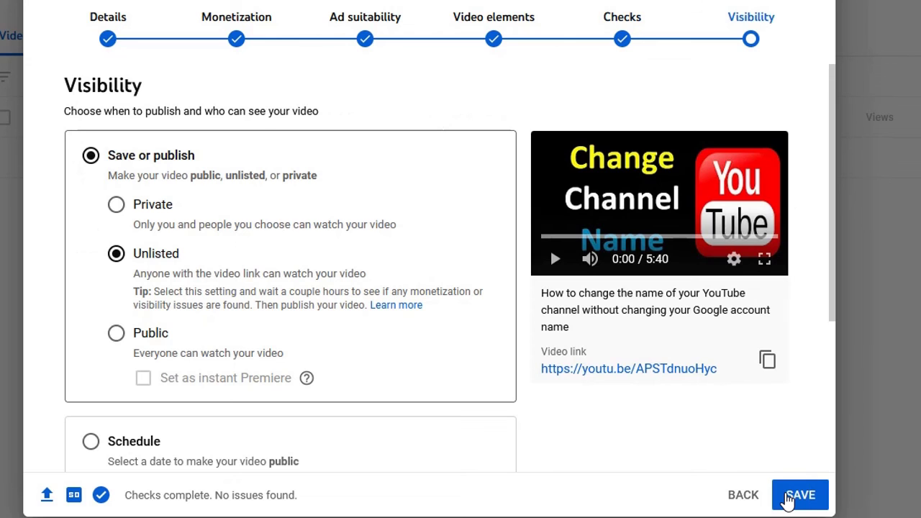
click(148, 337)
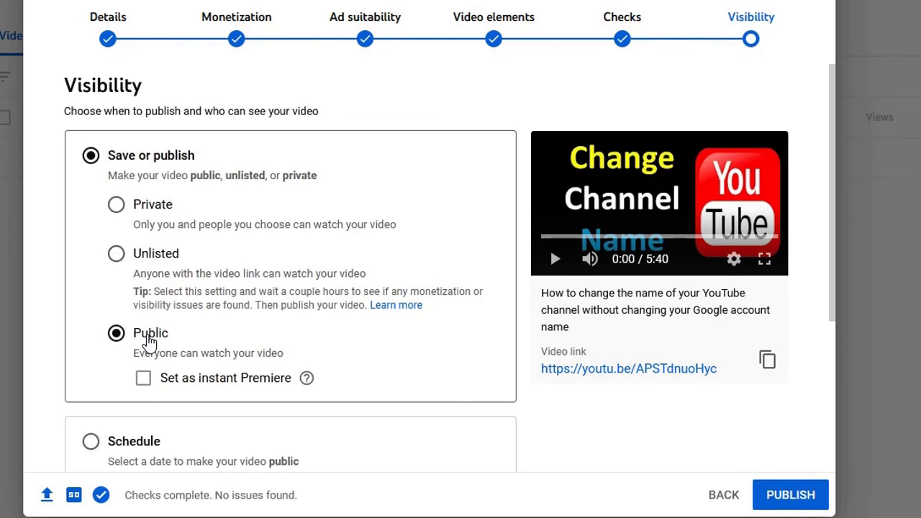
click(117, 256)
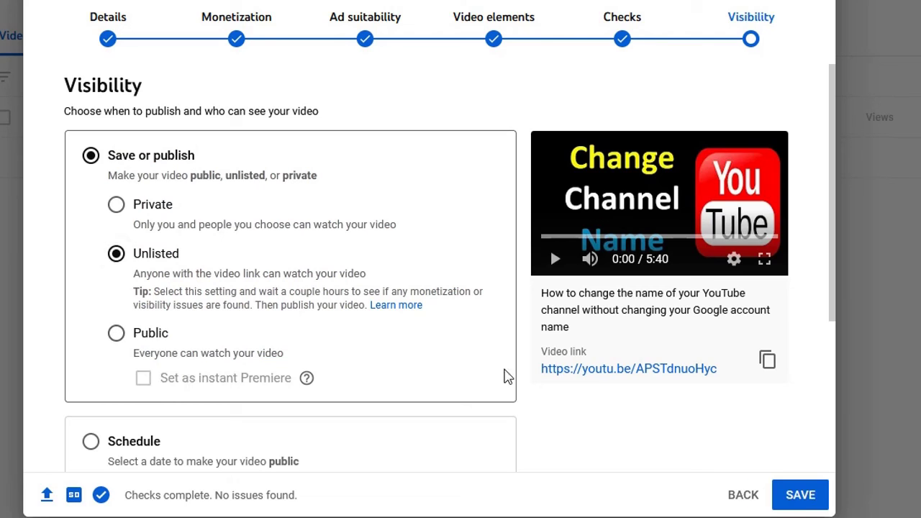
click(799, 496)
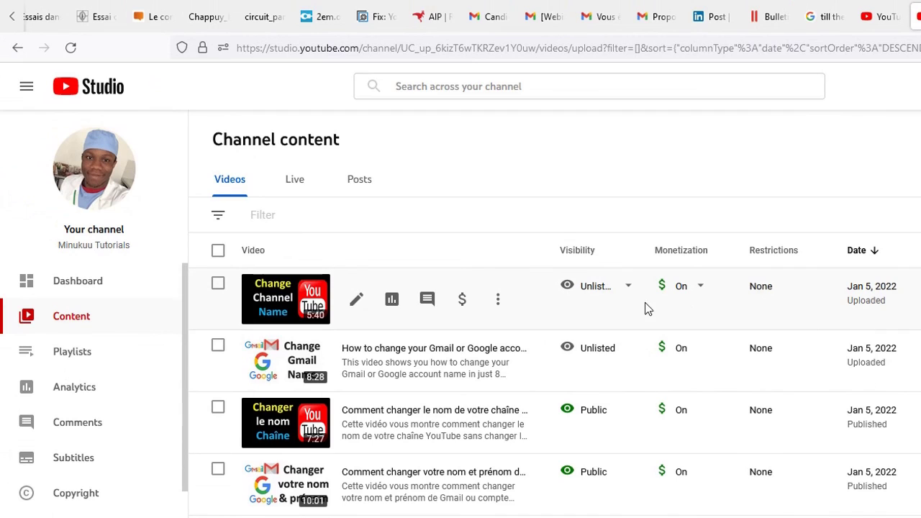
Step: View the visibility options of the newly uploaded video in the channel content list, then close them without changes
click(627, 287)
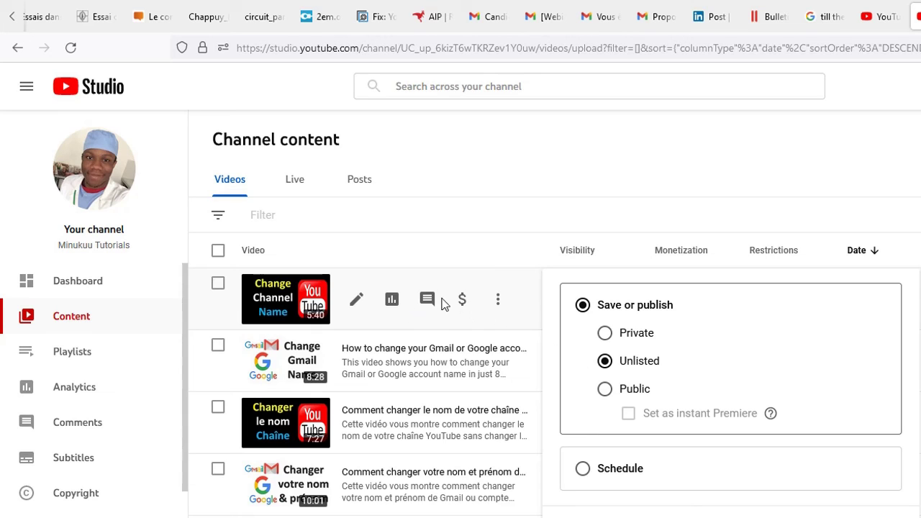
click(357, 302)
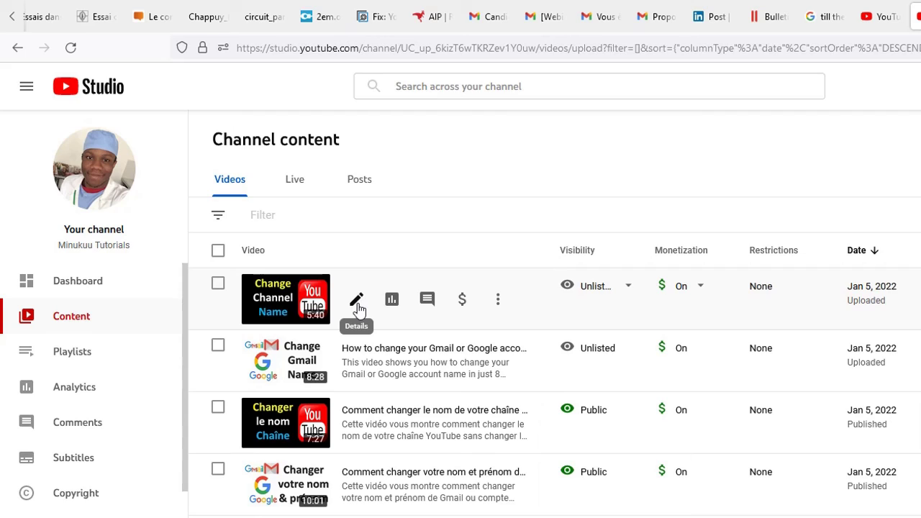